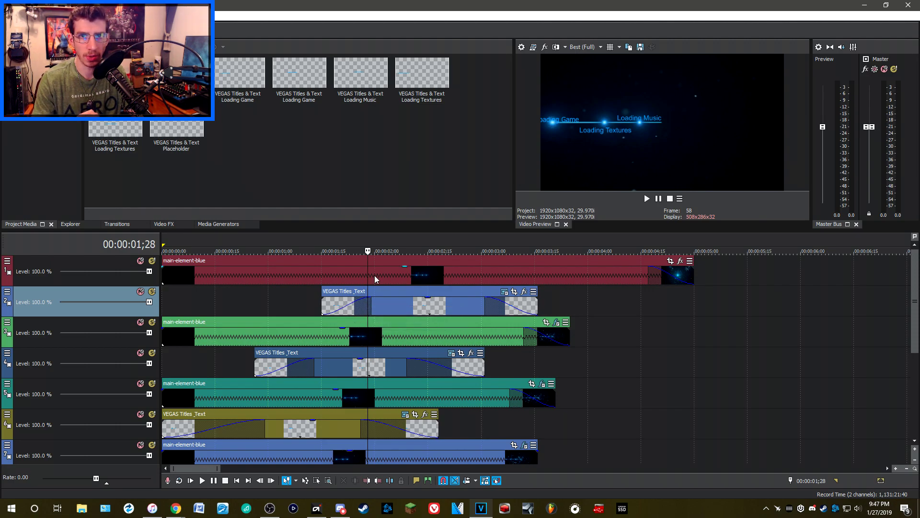
Scrub between 00:00:01;10 and 00:00:03;03 to examine how the loading titles follow the glowing points
{"action": "key", "text": "Right"}
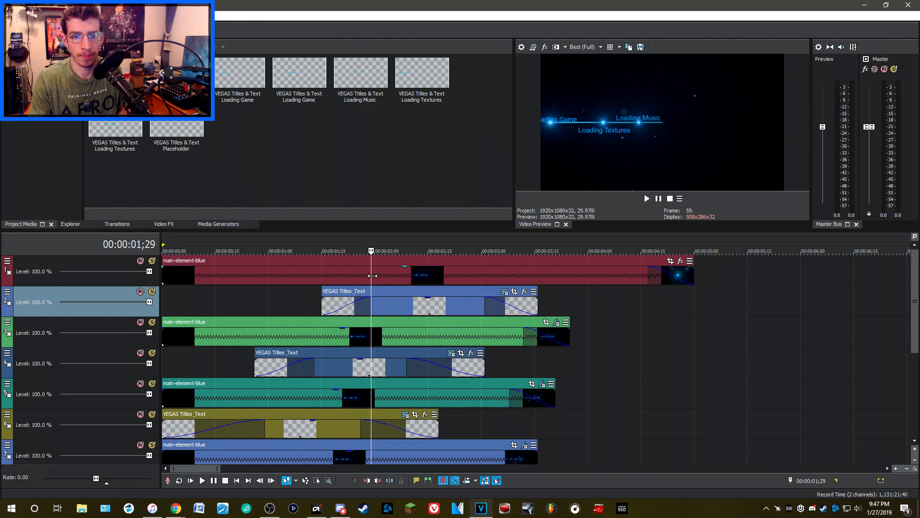
{"action": "key", "text": "Right"}
{"action": "key", "text": "Right"}
{"action": "key", "text": "Right"}
{"action": "key", "text": "Right"}
{"action": "left_click_drag", "start_coordinate": [386, 274], "coordinate": [304, 288]}
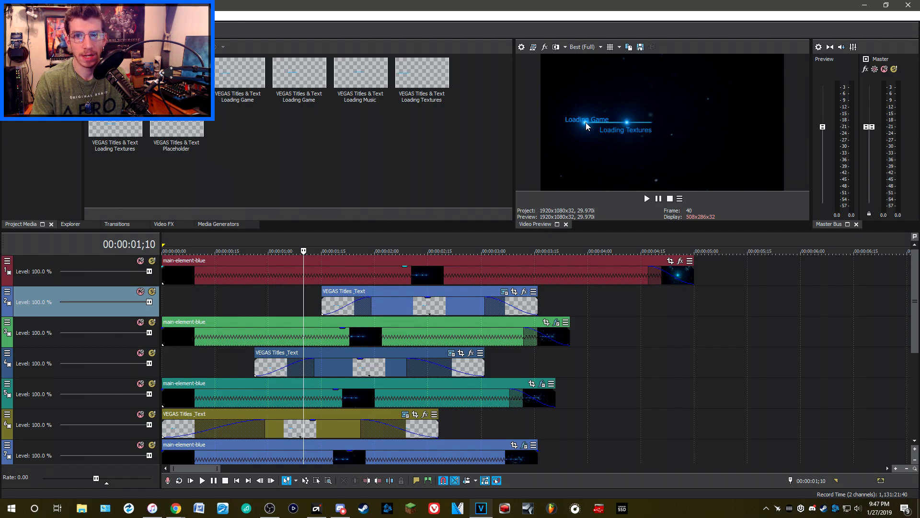
{"action": "left_click_drag", "start_coordinate": [303, 280], "coordinate": [492, 273]}
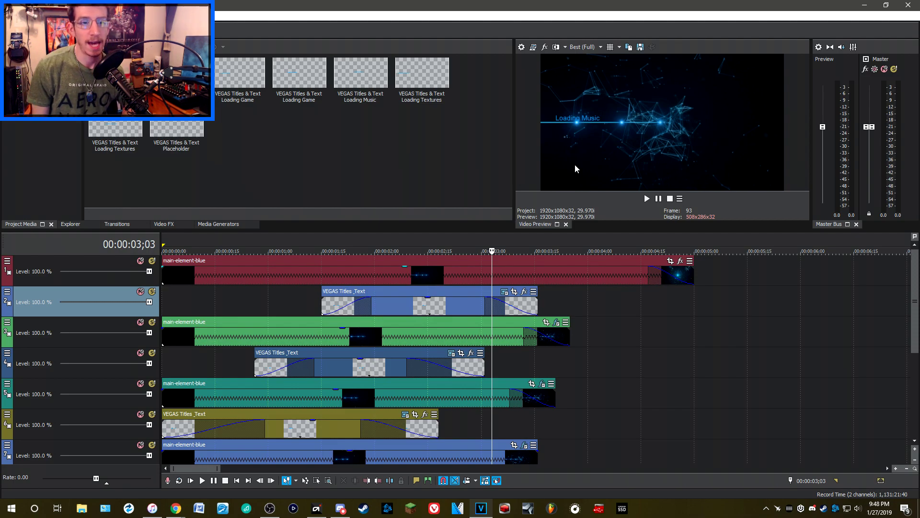
Edit the visible button set so that every control is shown in all video track headers
{"action": "left_click", "coordinate": [8, 322]}
{"action": "left_click", "coordinate": [45, 444]}
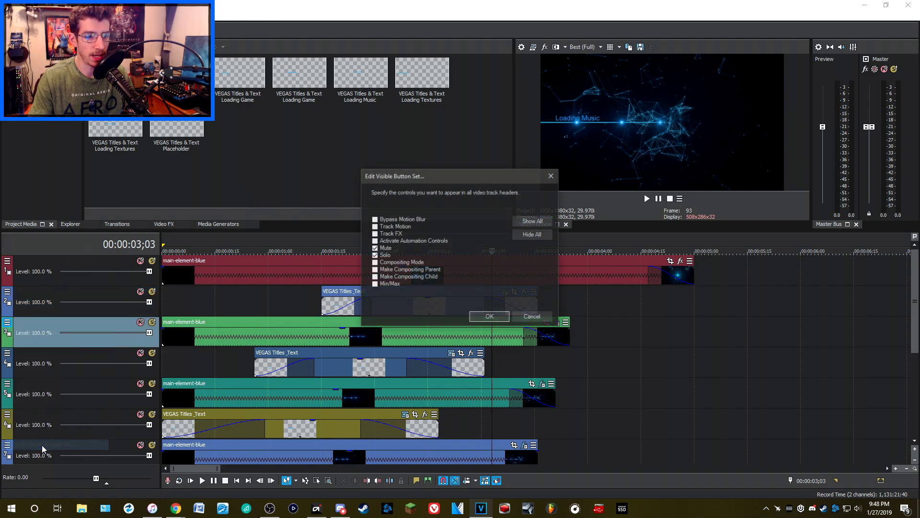
{"action": "left_click", "coordinate": [530, 222]}
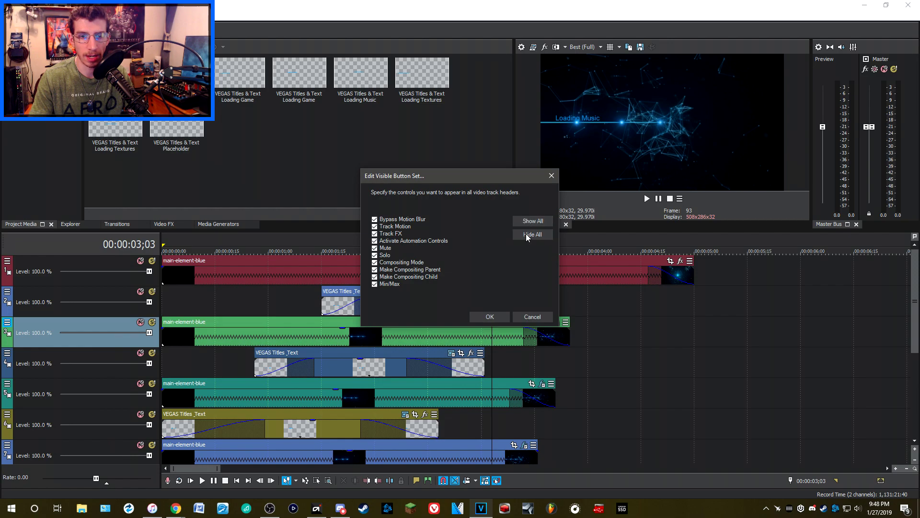
{"action": "left_click", "coordinate": [503, 317]}
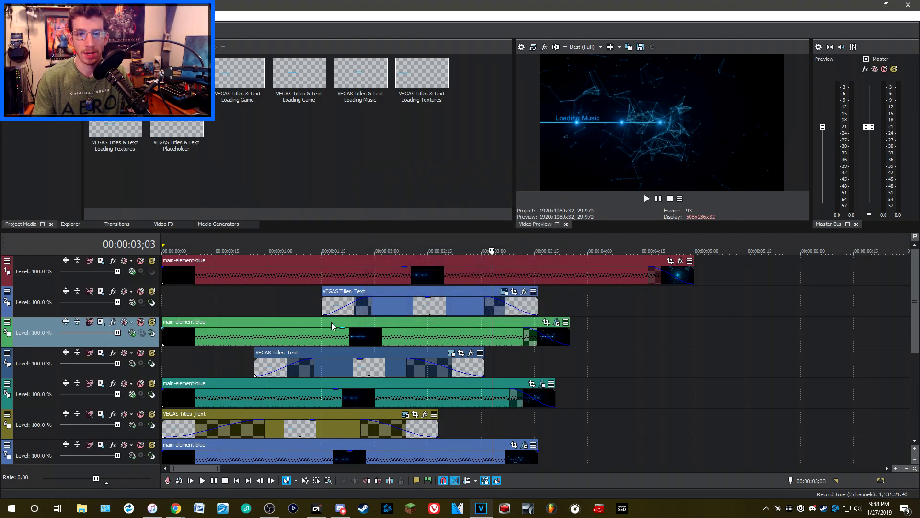
Mute the first track, step the playhead back to 00:00:02;05 to examine the underlying layers, and unmute the track
{"action": "left_click", "coordinate": [140, 262]}
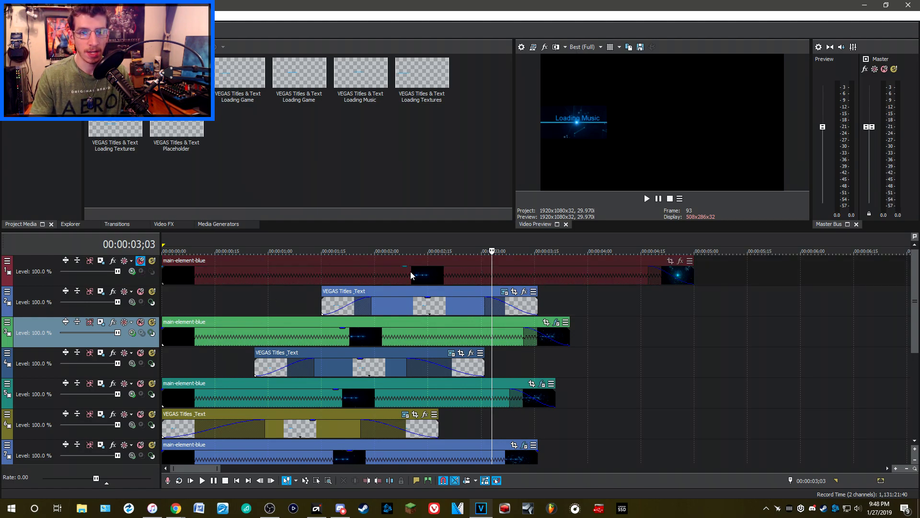
{"action": "key", "text": "Left"}
{"action": "key", "text": "Left"}
{"action": "key", "text": "Left"}
{"action": "key", "text": "Left"}
{"action": "key", "text": "Left"}
{"action": "key", "text": "Left"}
{"action": "key", "text": "Left"}
{"action": "key", "text": "Left"}
{"action": "key", "text": "Left"}
{"action": "key", "text": "Left"}
{"action": "key", "text": "Left"}
{"action": "key", "text": "Left"}
{"action": "key", "text": "Left"}
{"action": "key", "text": "Left"}
{"action": "key", "text": "Left"}
{"action": "key", "text": "Left"}
{"action": "key", "text": "Left"}
{"action": "key", "text": "Left"}
{"action": "key", "text": "Left"}
{"action": "key", "text": "Left"}
{"action": "key", "text": "Left"}
{"action": "key", "text": "Left"}
{"action": "key", "text": "Left"}
{"action": "key", "text": "Left"}
{"action": "key", "text": "Left"}
{"action": "key", "text": "Left"}
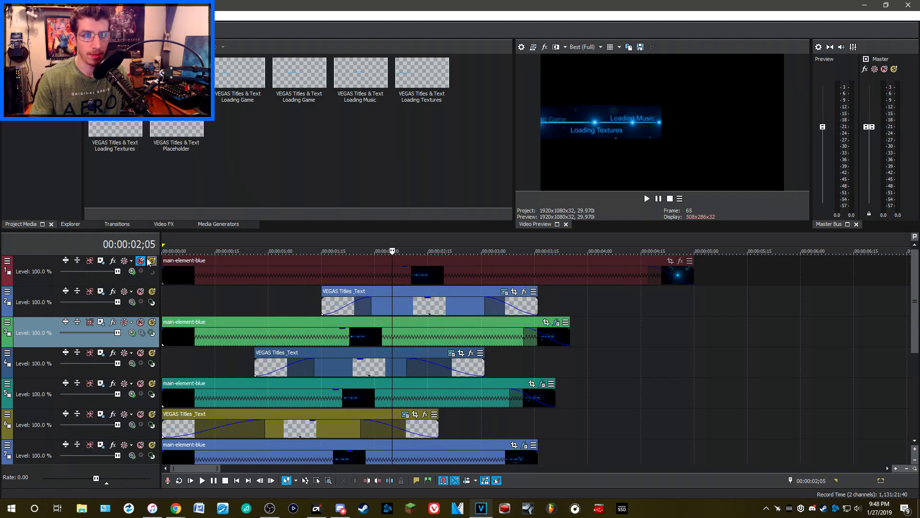
{"action": "left_click", "coordinate": [140, 261]}
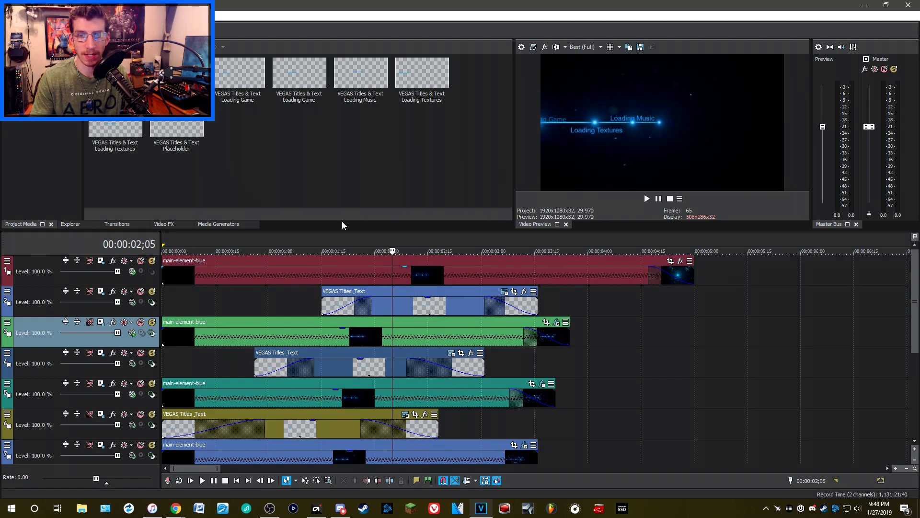
Mute the first track again and scrub from 00:00:03;18 back to 00:00:02;06 to compare the masked lower layers
{"action": "left_click", "coordinate": [140, 261]}
{"action": "left_click_drag", "start_coordinate": [394, 277], "coordinate": [545, 272]}
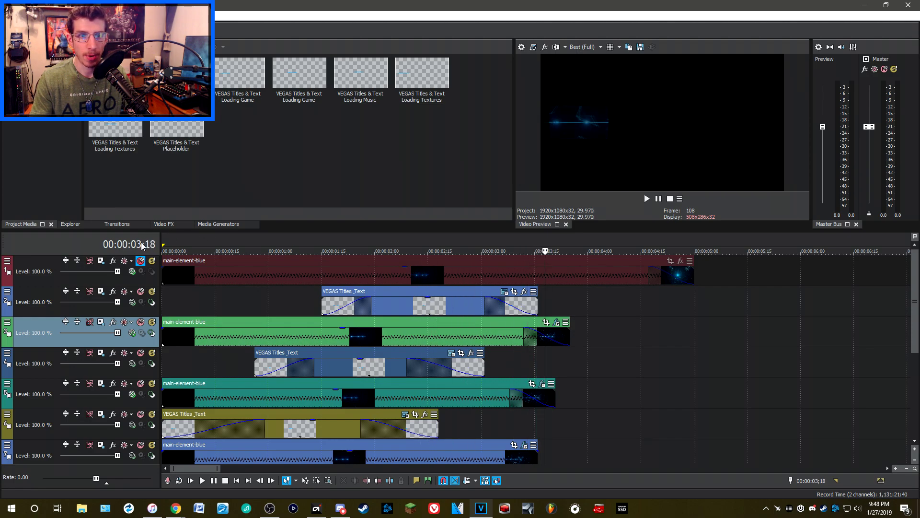
{"action": "left_click_drag", "start_coordinate": [547, 278], "coordinate": [397, 277]}
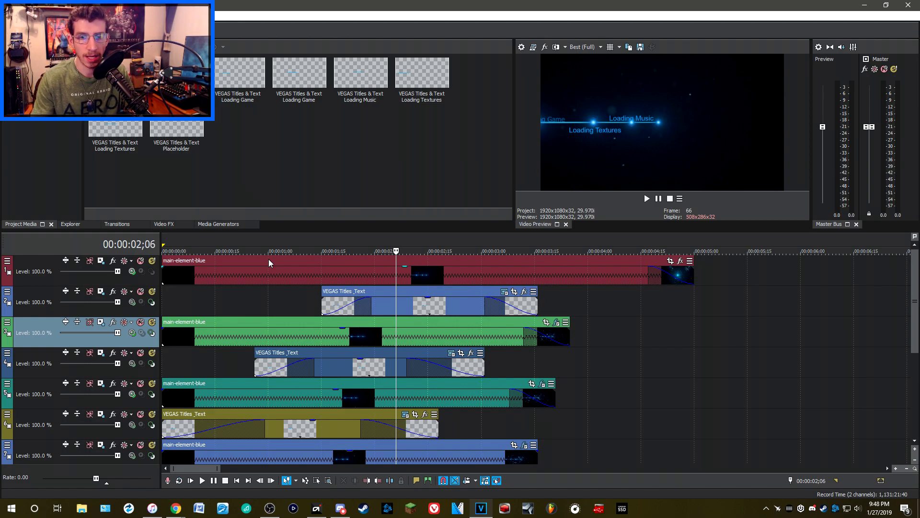
Move the first track's main-element-blue clip onto track 3 beyond its existing clip, and place a pasted copy at the start of track 1
{"action": "left_click", "coordinate": [235, 261]}
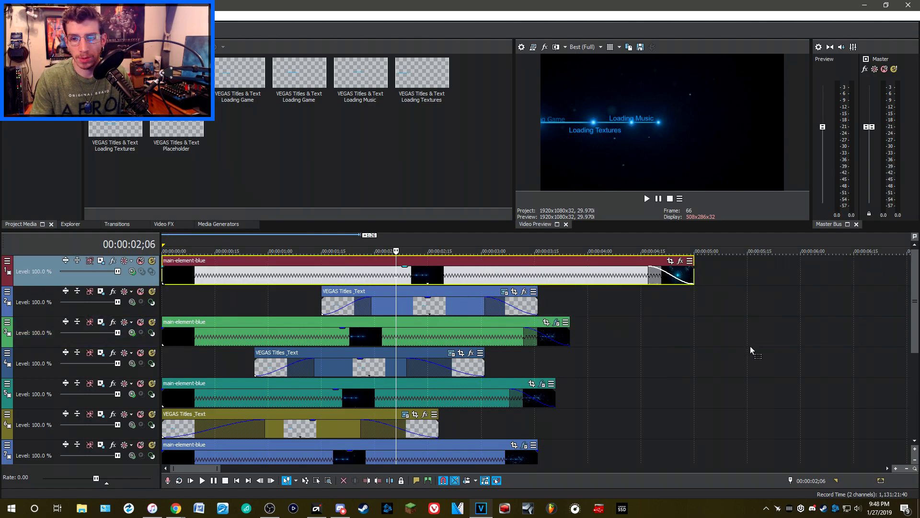
{"action": "left_click_drag", "start_coordinate": [805, 326], "coordinate": [809, 326]}
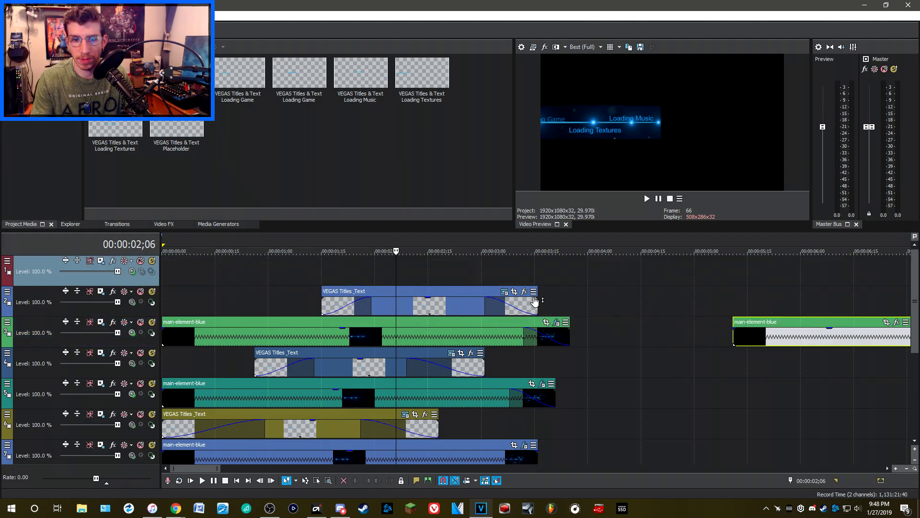
{"action": "right_click", "coordinate": [767, 330]}
{"action": "left_click", "coordinate": [784, 215]}
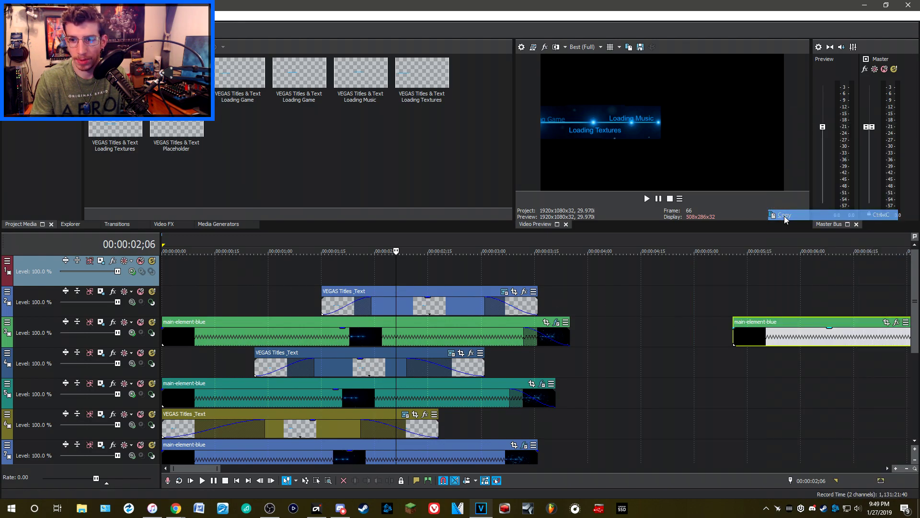
{"action": "right_click", "coordinate": [229, 272]}
{"action": "left_click", "coordinate": [263, 278]}
{"action": "left_click_drag", "start_coordinate": [451, 261], "coordinate": [138, 271]}
Put the playhead at 00:00:03;03 and apply the Bézier Masking effect to the main-element-blue clip on track 1
{"action": "left_click", "coordinate": [399, 274]}
{"action": "left_click_drag", "start_coordinate": [399, 274], "coordinate": [492, 301]}
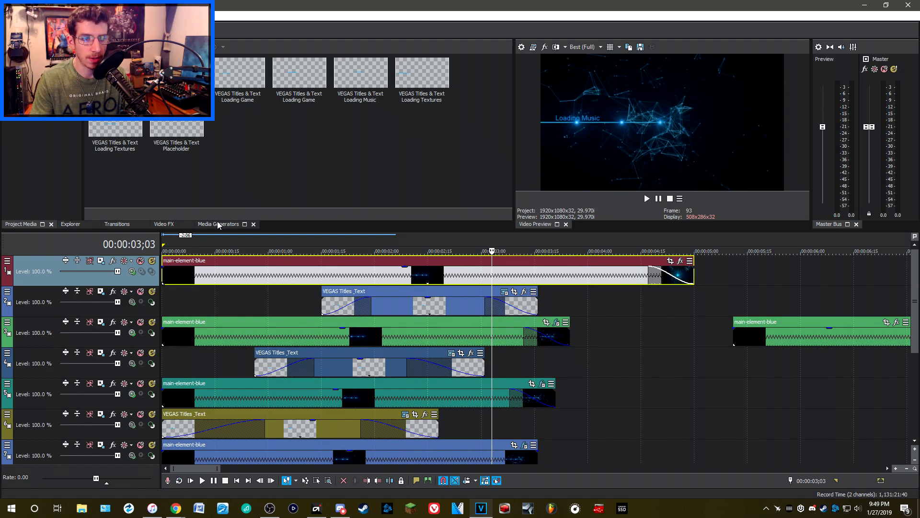
{"action": "left_click", "coordinate": [166, 224]}
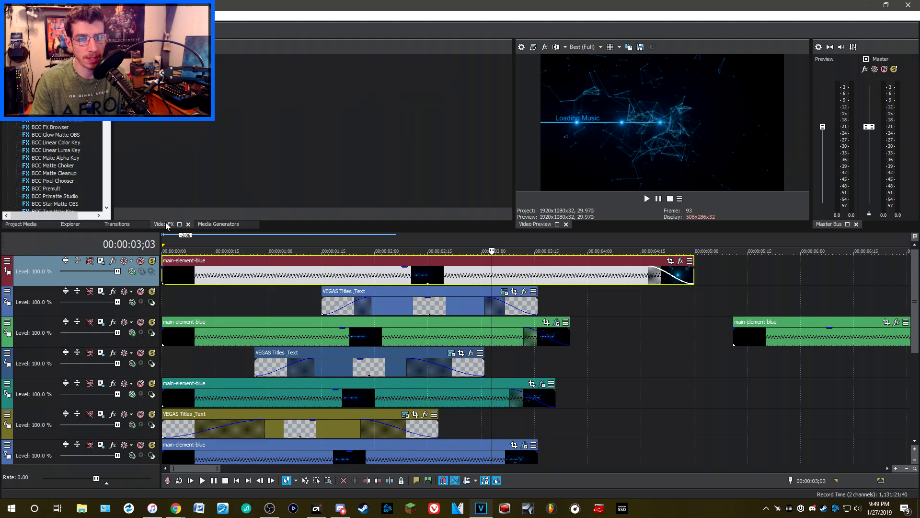
{"action": "scroll", "coordinate": [57, 165], "scroll_direction": "down", "scroll_amount": 3}
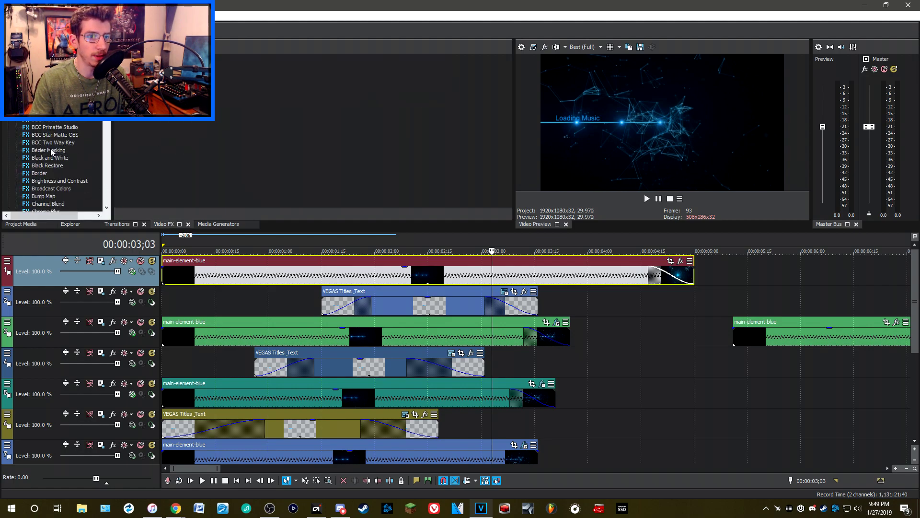
{"action": "left_click", "coordinate": [48, 151]}
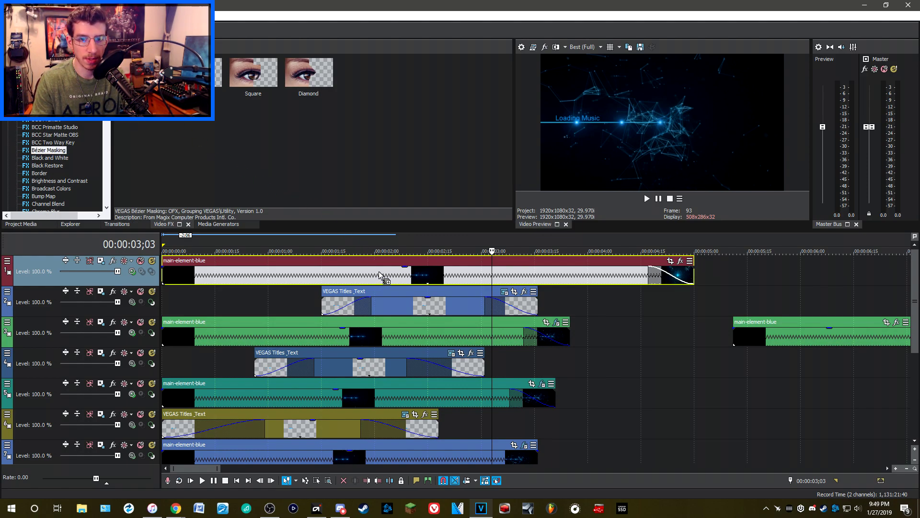
{"action": "left_click_drag", "start_coordinate": [381, 276], "coordinate": [381, 276]}
{"action": "left_click_drag", "start_coordinate": [670, 13], "coordinate": [289, 22]}
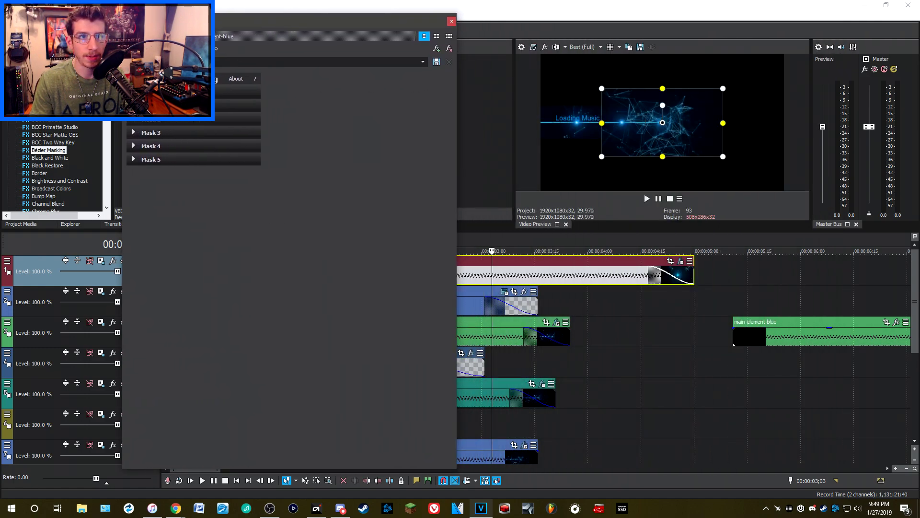
Move Mask 1 to location 0.331, 0.500, reveal its tracking options, and reduce its width and height to 0.374
{"action": "left_click", "coordinate": [145, 120]}
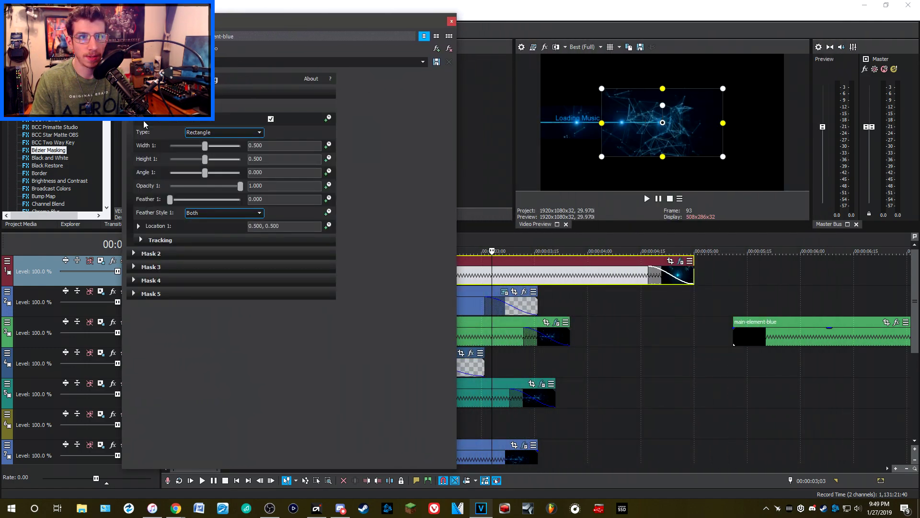
{"action": "left_click", "coordinate": [141, 241]}
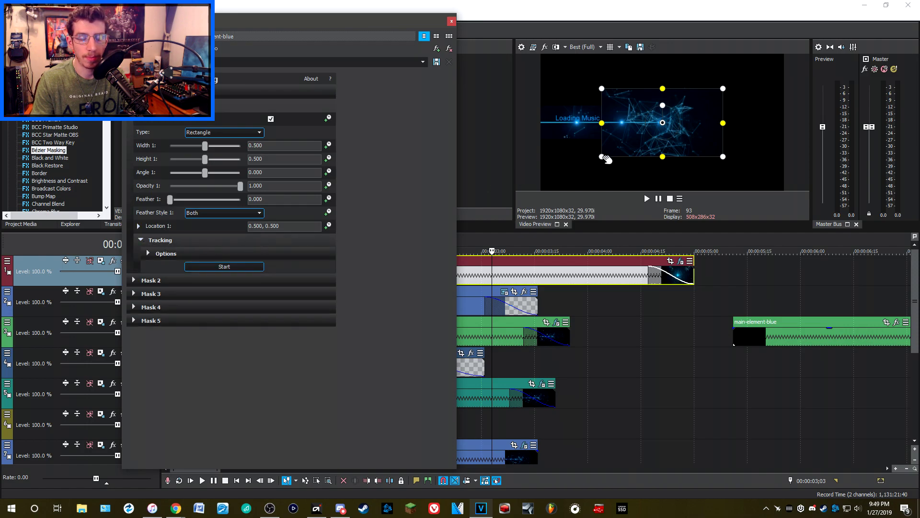
{"action": "left_click_drag", "start_coordinate": [699, 117], "coordinate": [657, 116]}
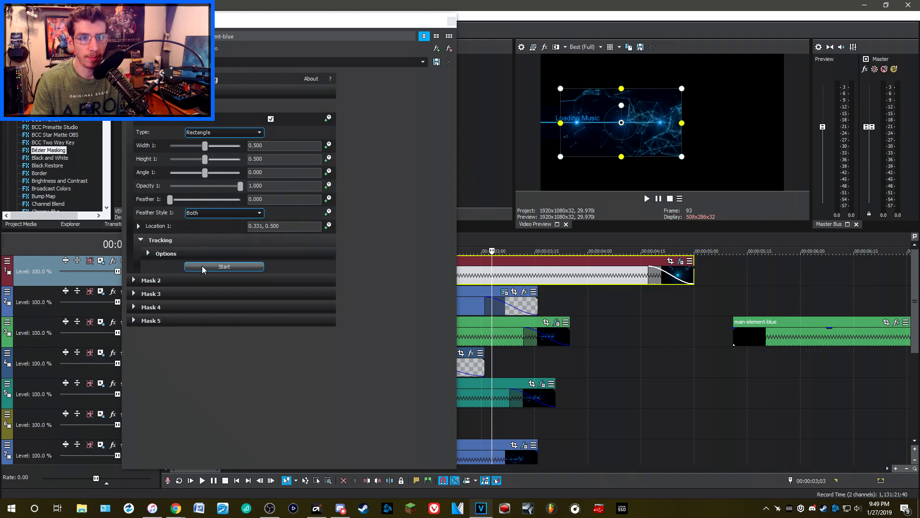
{"action": "left_click", "coordinate": [148, 253]}
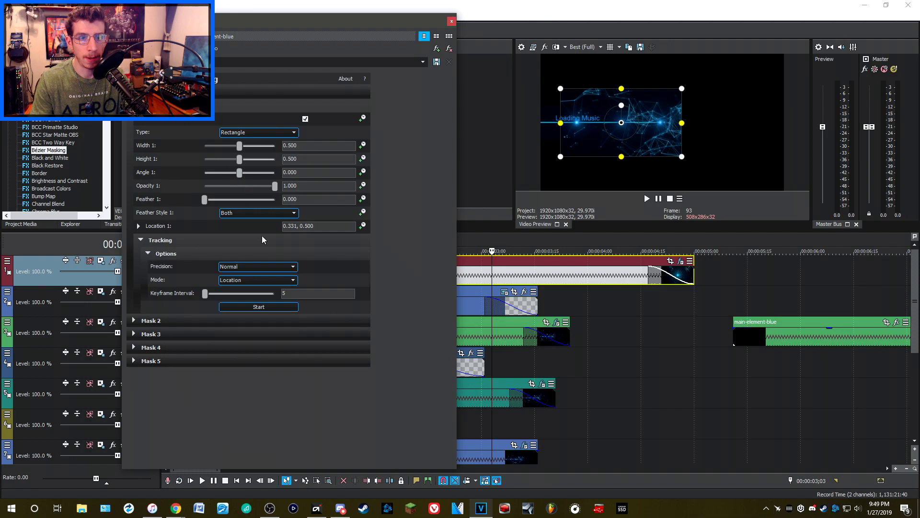
{"action": "left_click_drag", "start_coordinate": [567, 93], "coordinate": [574, 97]}
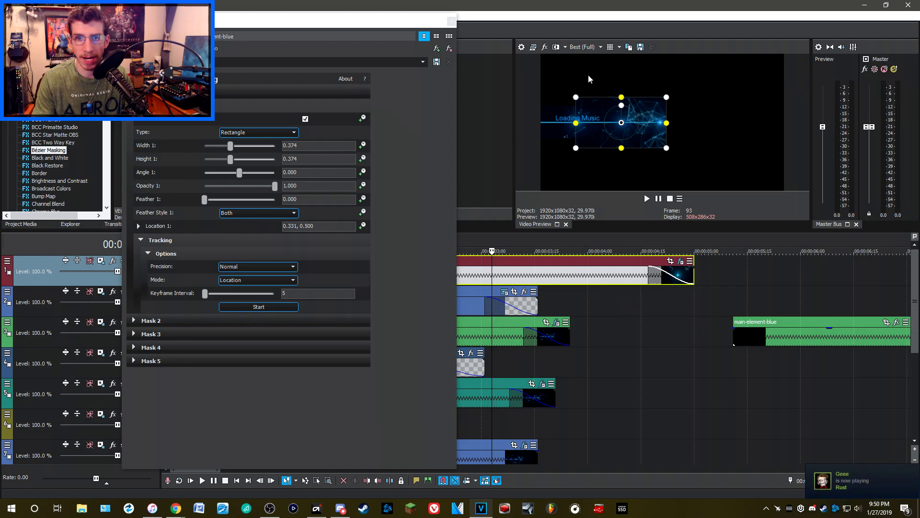
Exit the background app that is showing game notifications
{"action": "right_click", "coordinate": [836, 509]}
{"action": "key", "text": "Escape"}
{"action": "right_click", "coordinate": [836, 509]}
{"action": "left_click", "coordinate": [844, 499]}
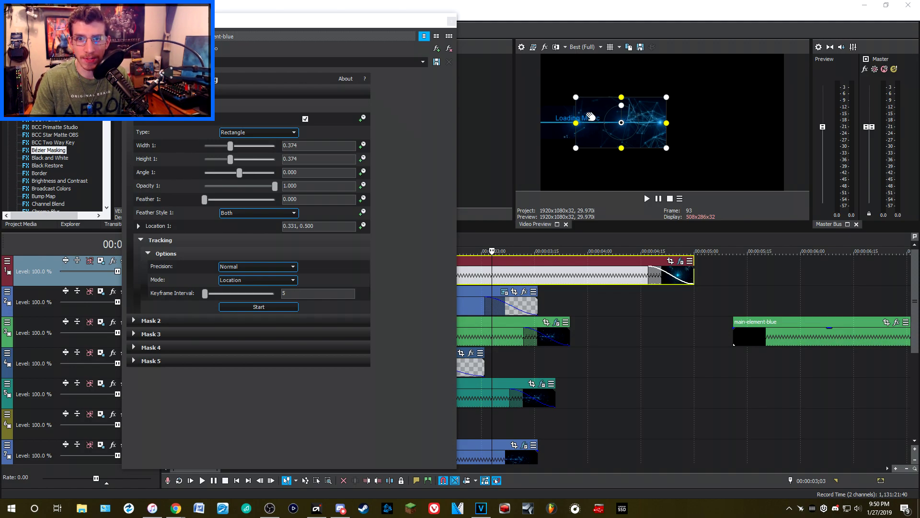
Keep the Rectangle mask type and shrink Mask 1 around the glowing point to a width and height of 0.244
{"action": "left_click", "coordinate": [243, 132]}
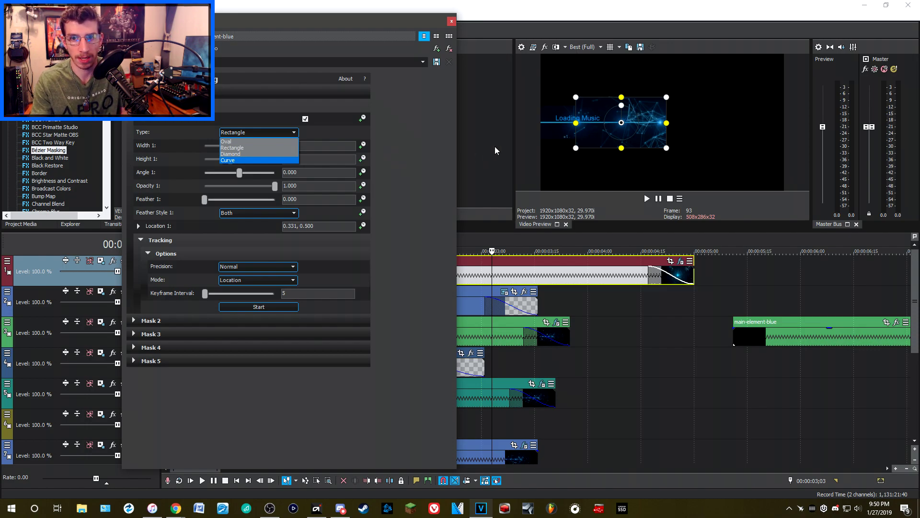
{"action": "left_click", "coordinate": [577, 97]}
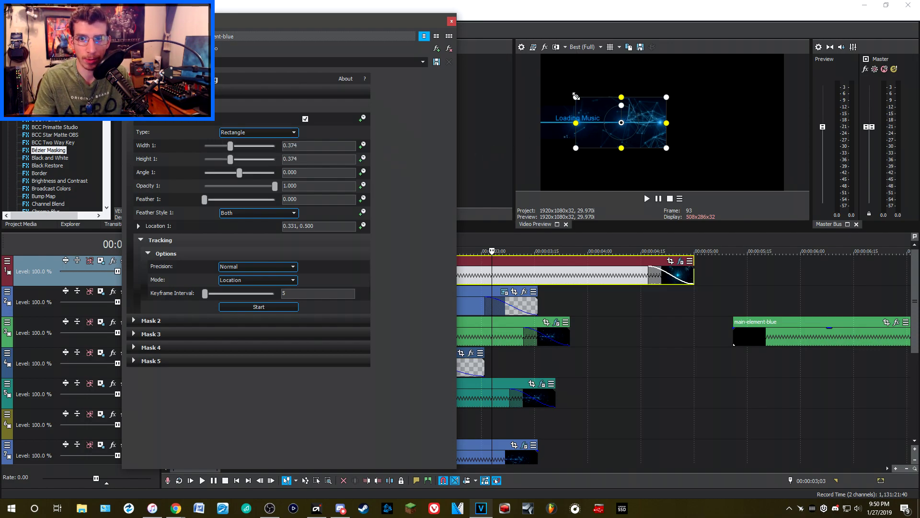
{"action": "left_click_drag", "start_coordinate": [576, 97], "coordinate": [589, 110]}
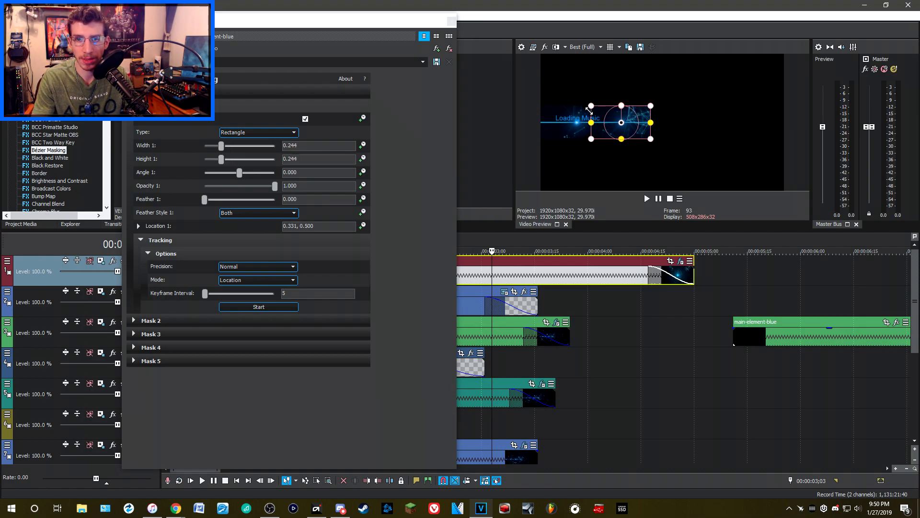
Set tracking to High precision with a keyframe interval of 1 in Location mode, and run the tracking for Mask 1
{"action": "left_click", "coordinate": [235, 267]}
{"action": "left_click", "coordinate": [233, 282]}
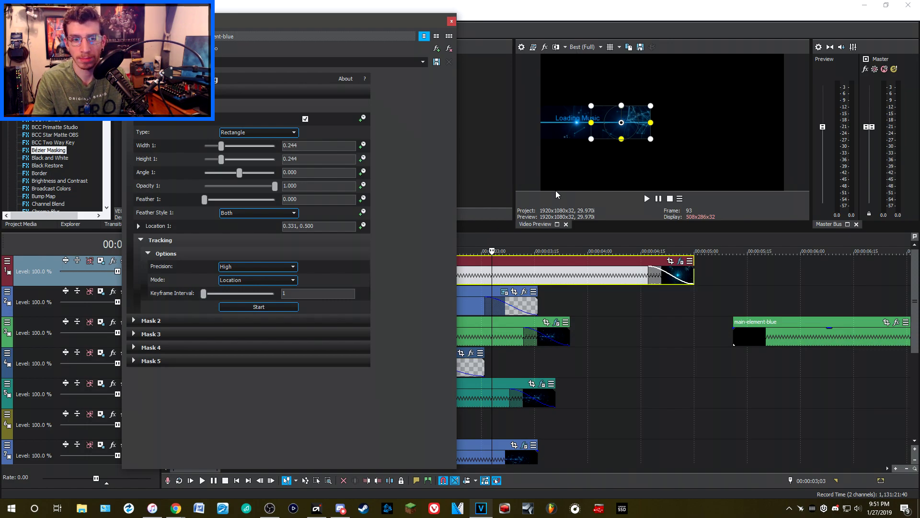
{"action": "left_click", "coordinate": [250, 309]}
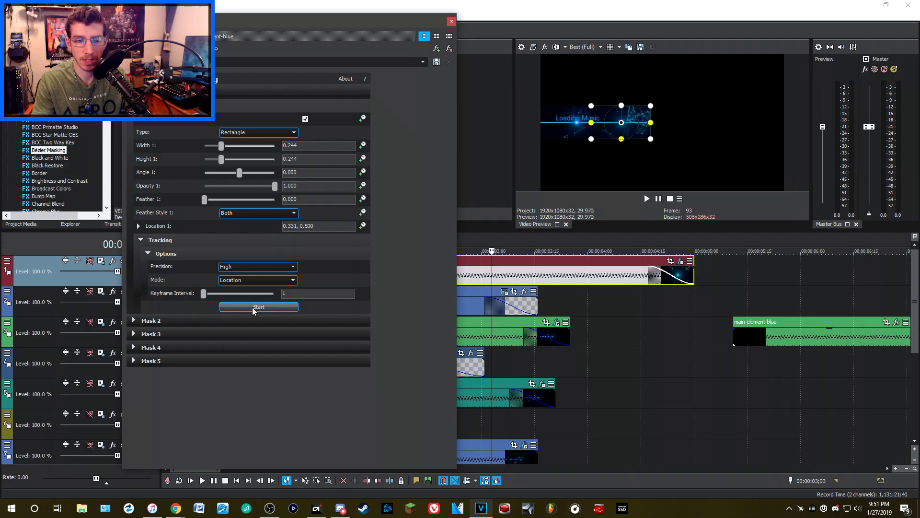
{"action": "left_click", "coordinate": [254, 310]}
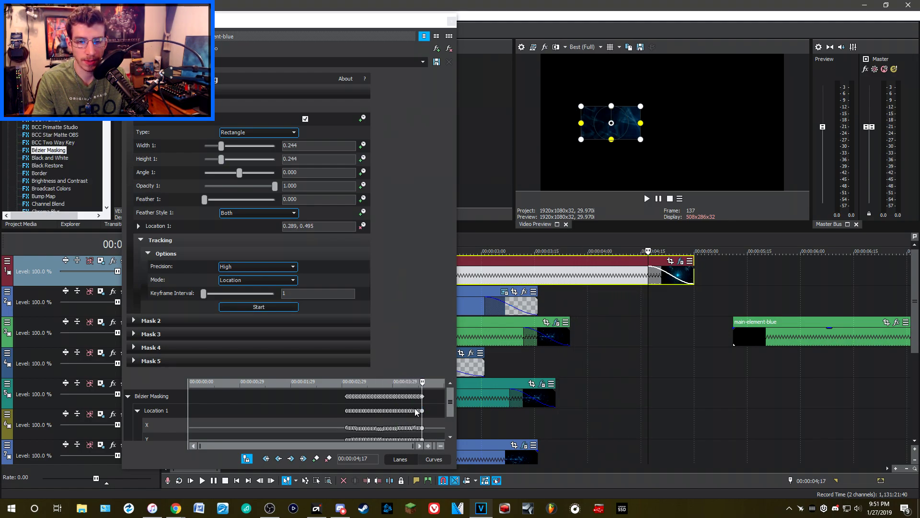
Return the playhead to 00:00:03;02 and play back the tracked mask to check its motion
{"action": "left_click_drag", "start_coordinate": [649, 298], "coordinate": [488, 281]}
{"action": "key", "text": "space"}
{"action": "key", "text": "space"}
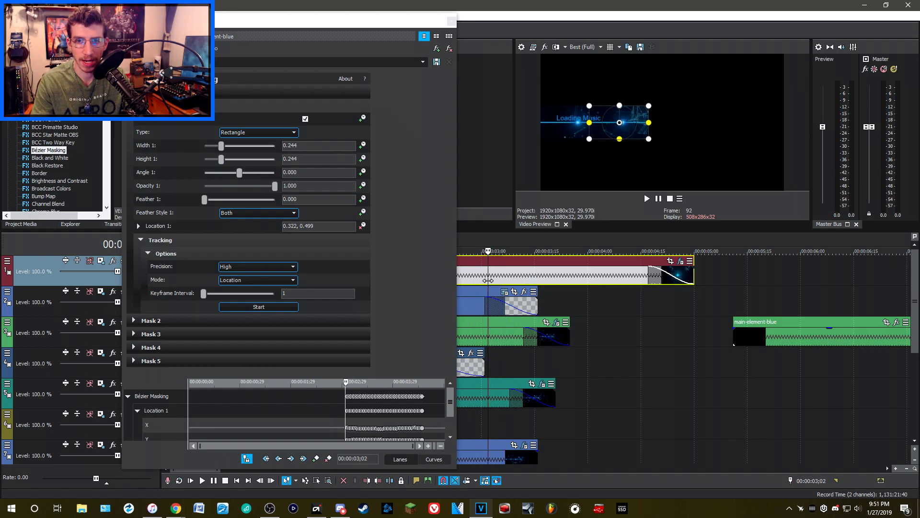
Examine the tracked location keyframes from 00:00:03;03 onward in the effect's keyframe timeline, widening the effect window
{"action": "scroll", "coordinate": [347, 385], "scroll_direction": "up", "scroll_amount": 3}
{"action": "left_click", "coordinate": [346, 397]}
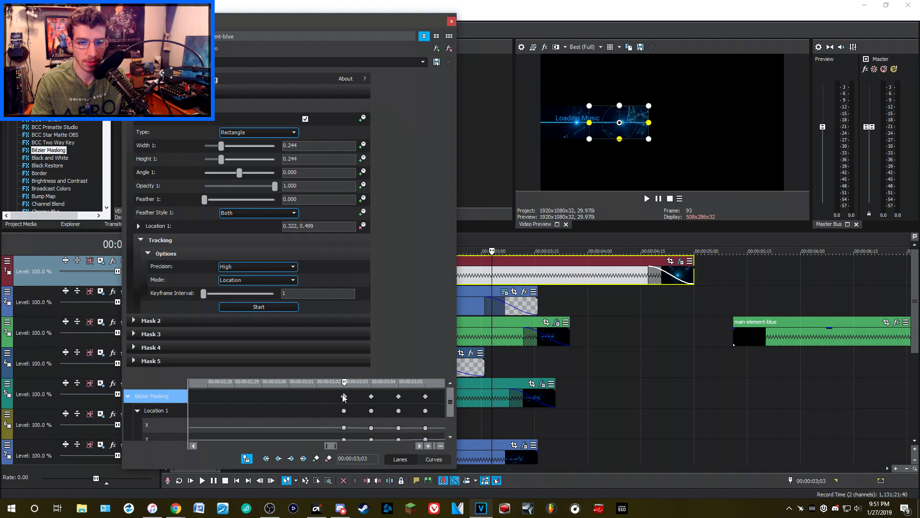
{"action": "left_click_drag", "start_coordinate": [336, 445], "coordinate": [358, 450]}
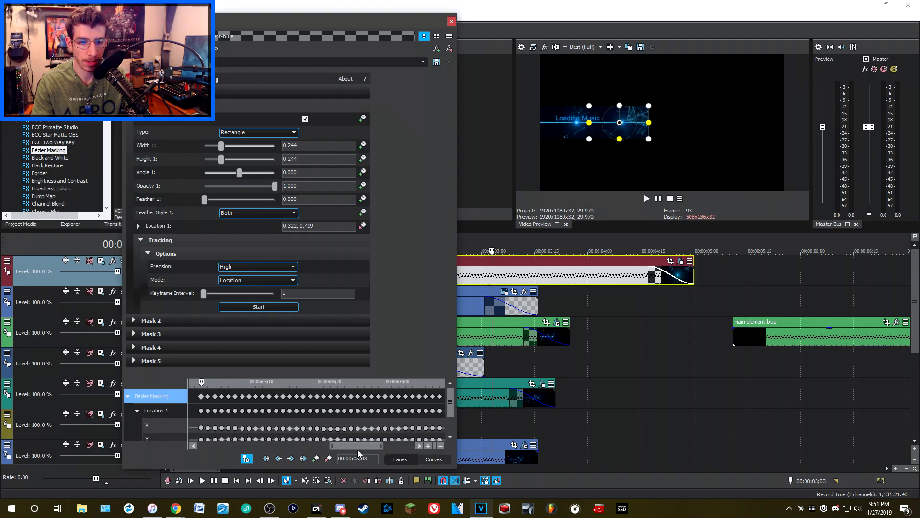
{"action": "left_click_drag", "start_coordinate": [456, 428], "coordinate": [598, 433]}
{"action": "scroll", "coordinate": [570, 432], "scroll_direction": "down", "scroll_amount": 5}
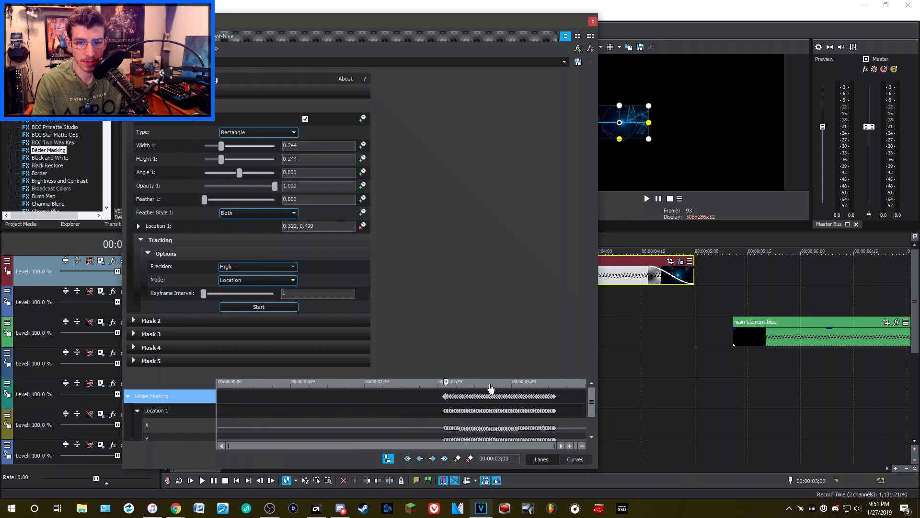
Delete Mask 1's automatically tracked location keyframes, keeping only the one at 00:00:03;03, and narrow the effect window to uncover the preview
{"action": "left_click_drag", "start_coordinate": [570, 414], "coordinate": [448, 410]}
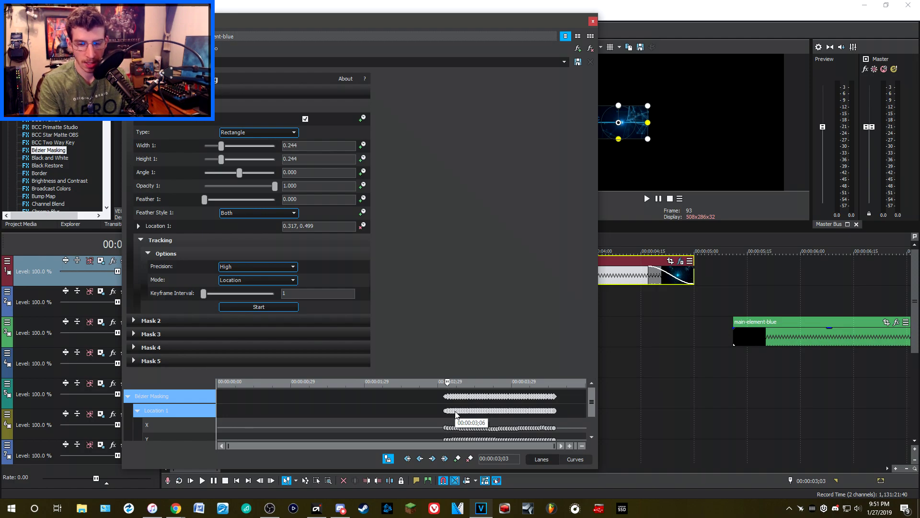
{"action": "key", "text": "Delete"}
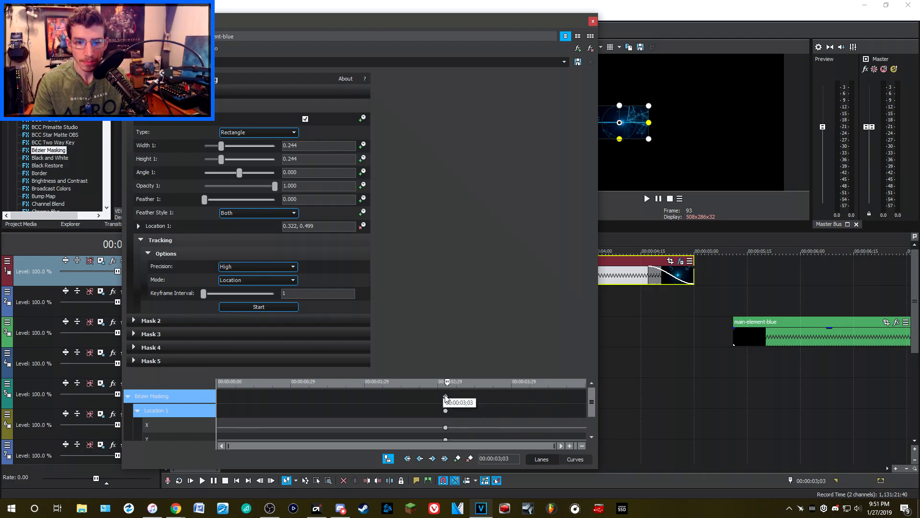
{"action": "left_click", "coordinate": [446, 397]}
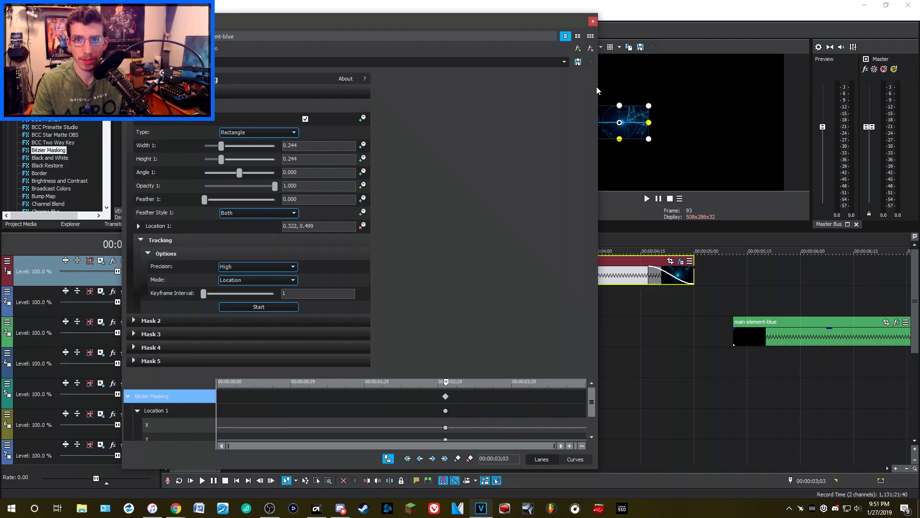
{"action": "left_click_drag", "start_coordinate": [597, 86], "coordinate": [456, 88]}
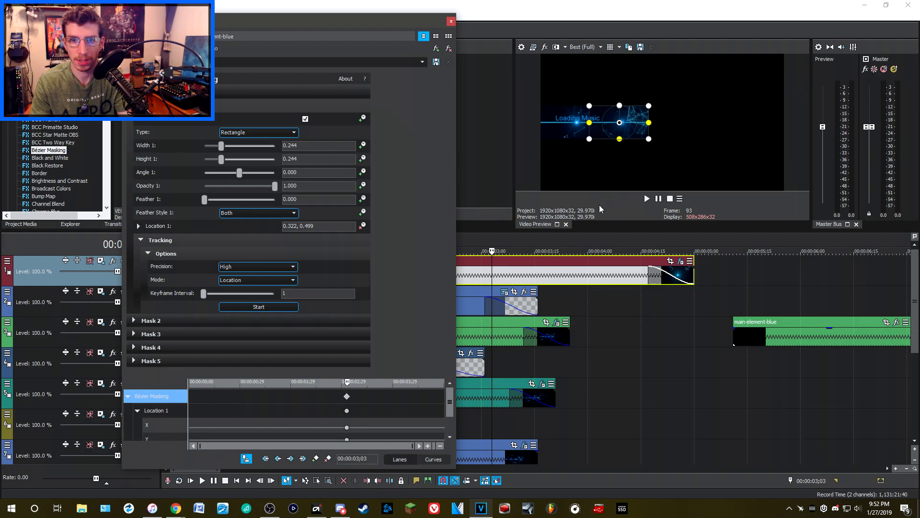
At the 00:00:03;03 keyframe, nudge Mask 1 onto the glowing point at a location of about 0.327, 0.503
{"action": "left_click", "coordinate": [491, 359]}
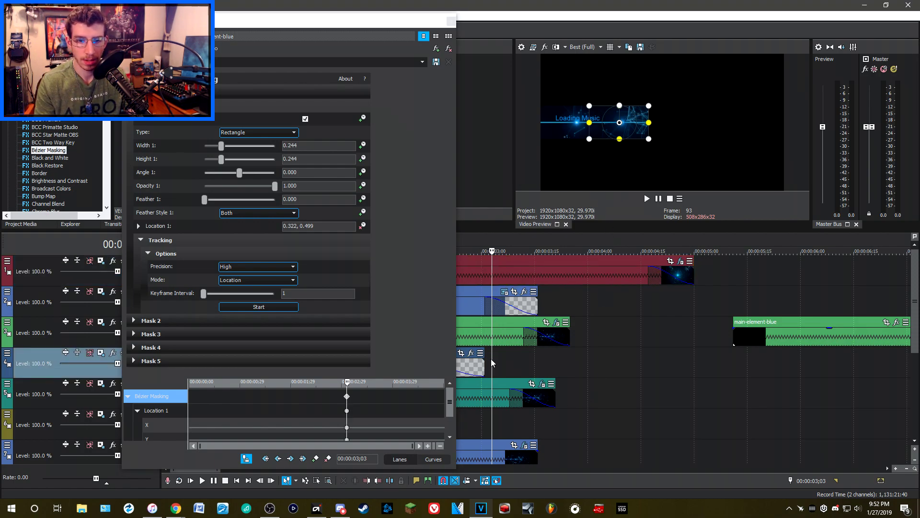
{"action": "key", "text": "Right"}
{"action": "key", "text": "Right"}
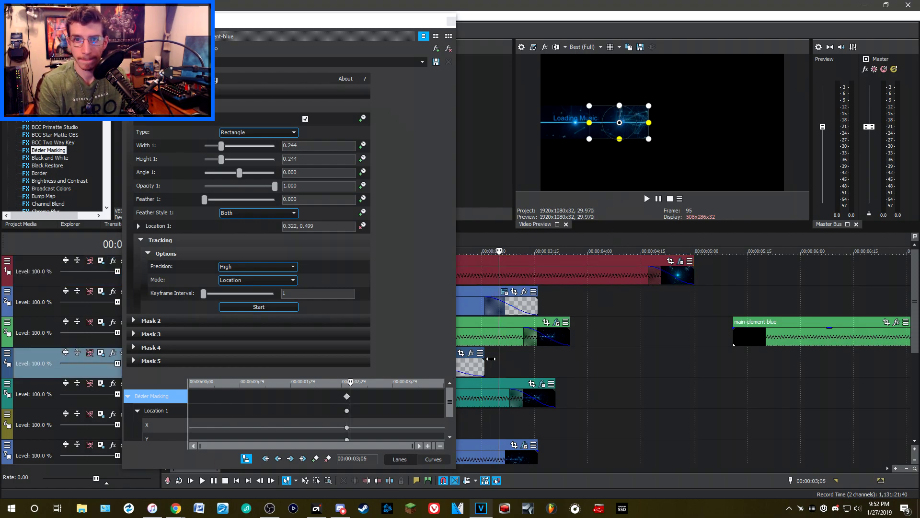
{"action": "key", "text": "Left"}
{"action": "key", "text": "Left"}
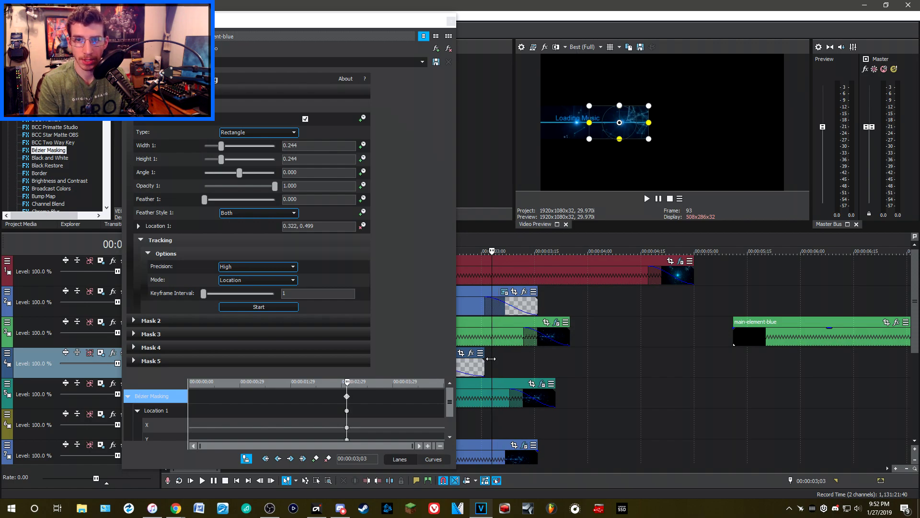
{"action": "left_click", "coordinate": [347, 396]}
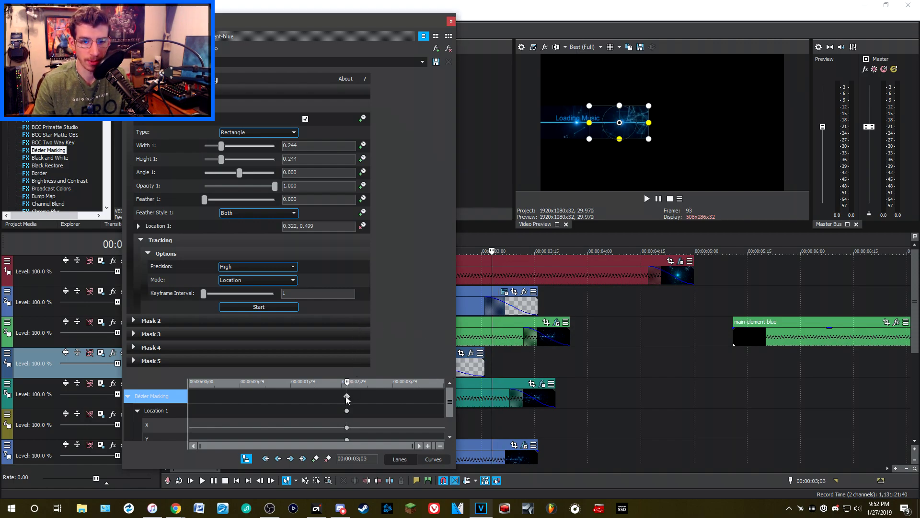
{"action": "left_click_drag", "start_coordinate": [646, 136], "coordinate": [647, 136]}
{"action": "scroll", "coordinate": [575, 268], "scroll_direction": "up", "scroll_amount": 3}
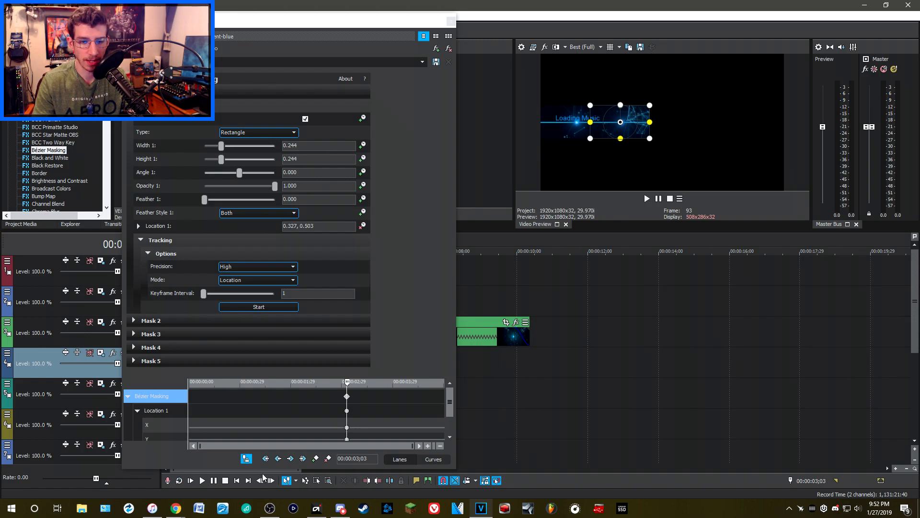
Keyframe Mask 1's location by hand every few frames up to 00:00:04;09, recentering the mask on the glowing point each time
{"action": "left_click", "coordinate": [498, 277]}
{"action": "left_click", "coordinate": [509, 274]}
{"action": "left_click_drag", "start_coordinate": [621, 122], "coordinate": [668, 130]}
{"action": "left_click", "coordinate": [523, 274]}
{"action": "left_click", "coordinate": [538, 274]}
{"action": "left_click", "coordinate": [553, 274]}
{"action": "left_click", "coordinate": [562, 275]}
{"action": "left_click", "coordinate": [577, 275]}
{"action": "left_click", "coordinate": [588, 274]}
{"action": "left_click", "coordinate": [599, 274]}
{"action": "left_click", "coordinate": [609, 274]}
Review the hand-placed mask keyframes and their motion between 00:00:03;26 and 00:00:04;09, and close the effect window
{"action": "left_click", "coordinate": [575, 293]}
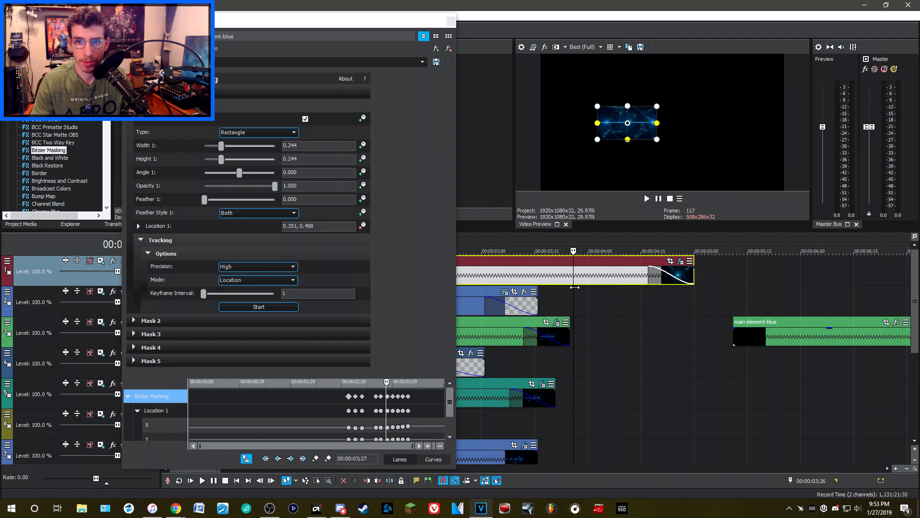
{"action": "left_click", "coordinate": [563, 293]}
{"action": "left_click", "coordinate": [618, 271]}
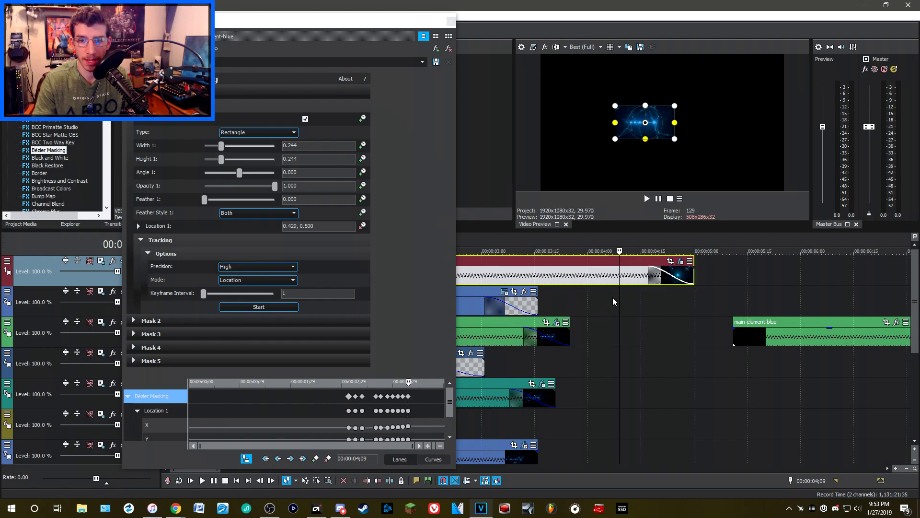
{"action": "left_click_drag", "start_coordinate": [621, 278], "coordinate": [574, 298]}
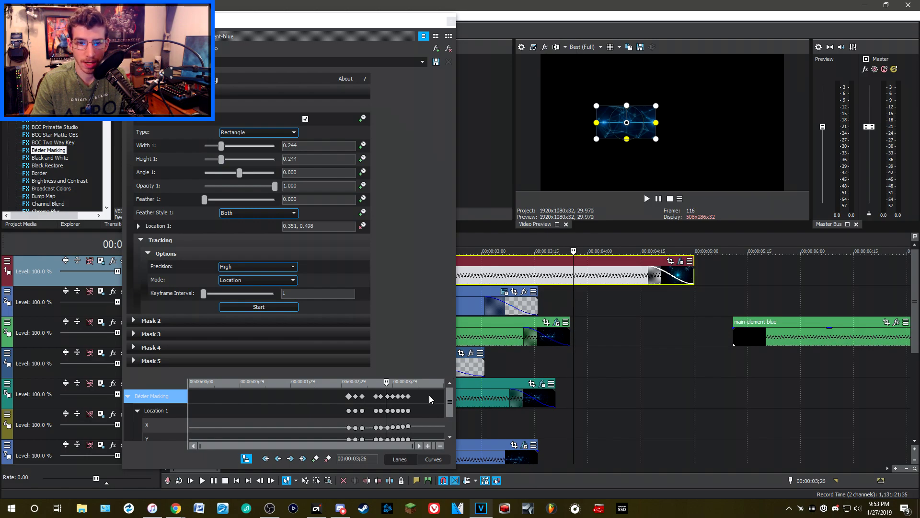
{"action": "left_click_drag", "start_coordinate": [456, 405], "coordinate": [564, 411]}
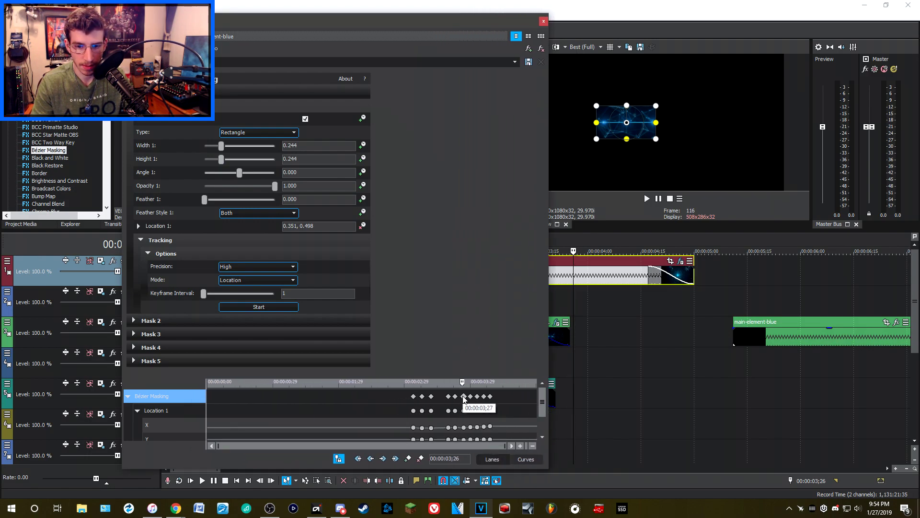
{"action": "left_click", "coordinate": [470, 434]}
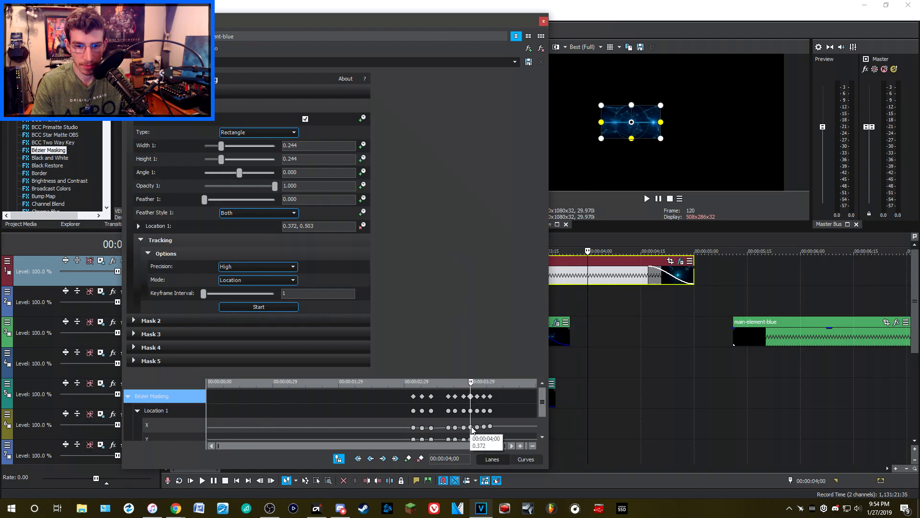
{"action": "left_click", "coordinate": [472, 427]}
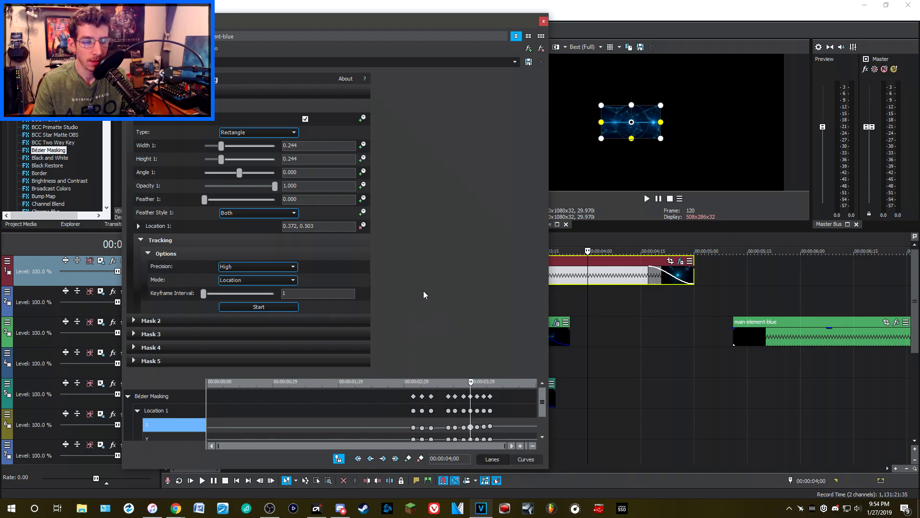
{"action": "left_click_drag", "start_coordinate": [589, 275], "coordinate": [613, 275]}
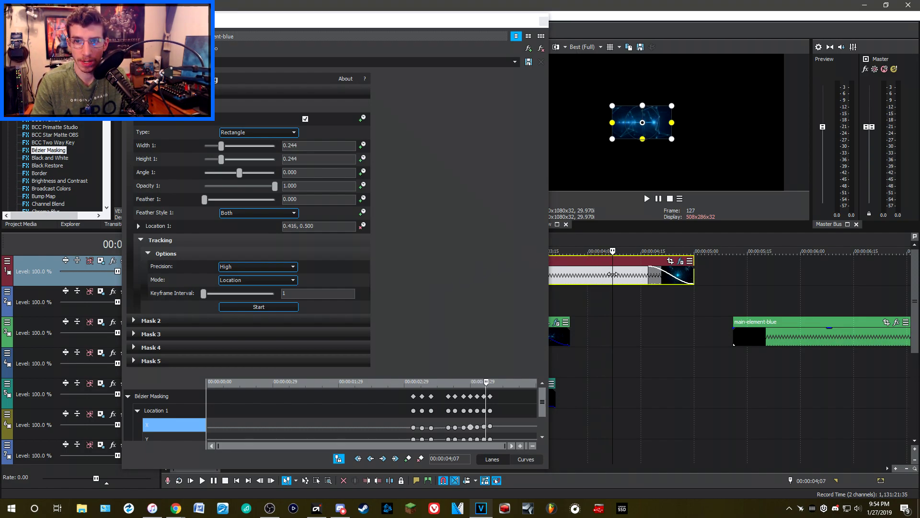
{"action": "left_click", "coordinate": [545, 27]}
{"action": "left_click", "coordinate": [544, 22]}
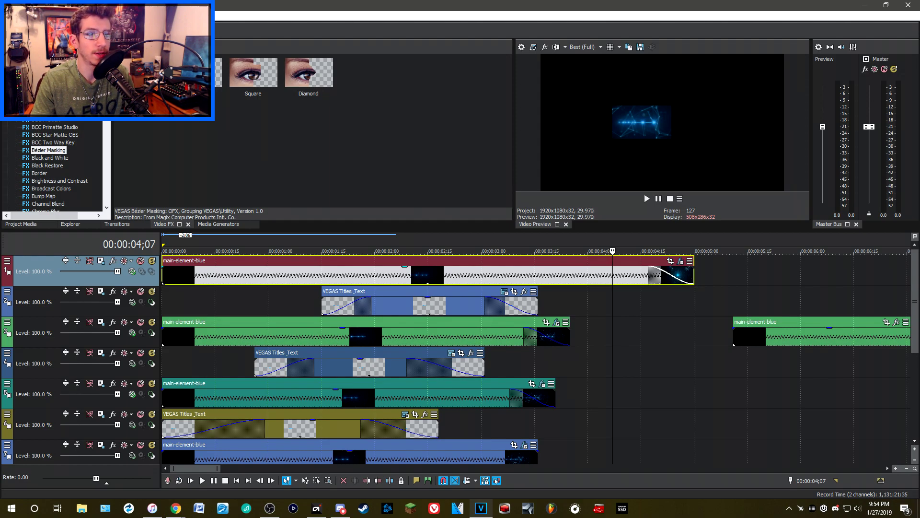
Run the Add Text To Motion Track script with a Y offset of -0.025 and scrub back to check the placeholder title
{"action": "key", "text": "alt+i"}
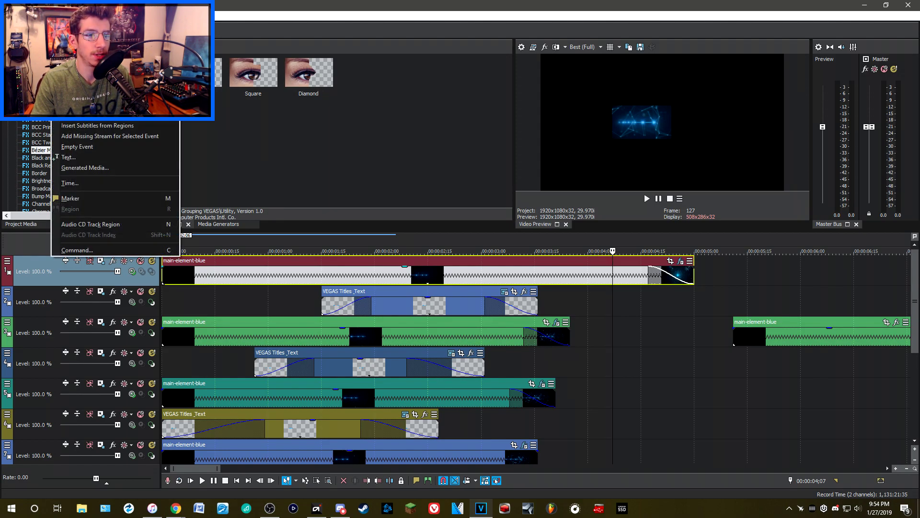
{"action": "key", "text": "Right"}
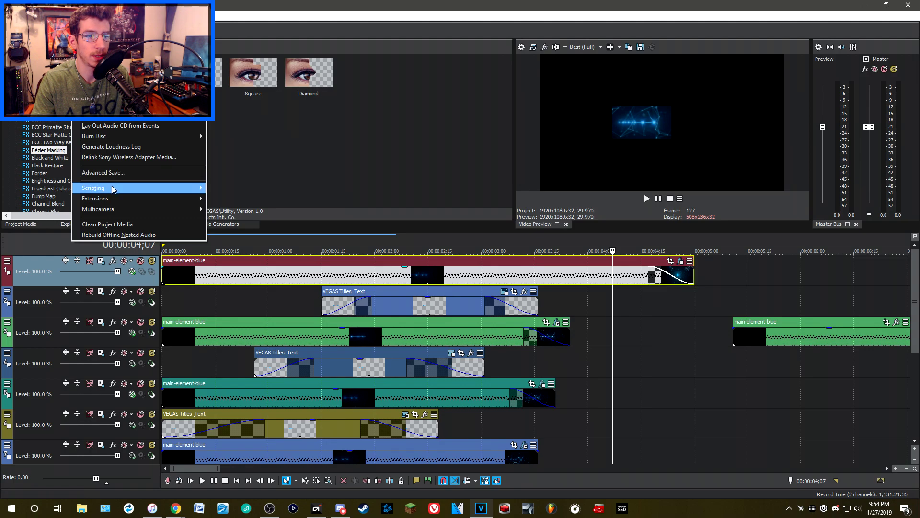
{"action": "mouse_move", "coordinate": [113, 188]}
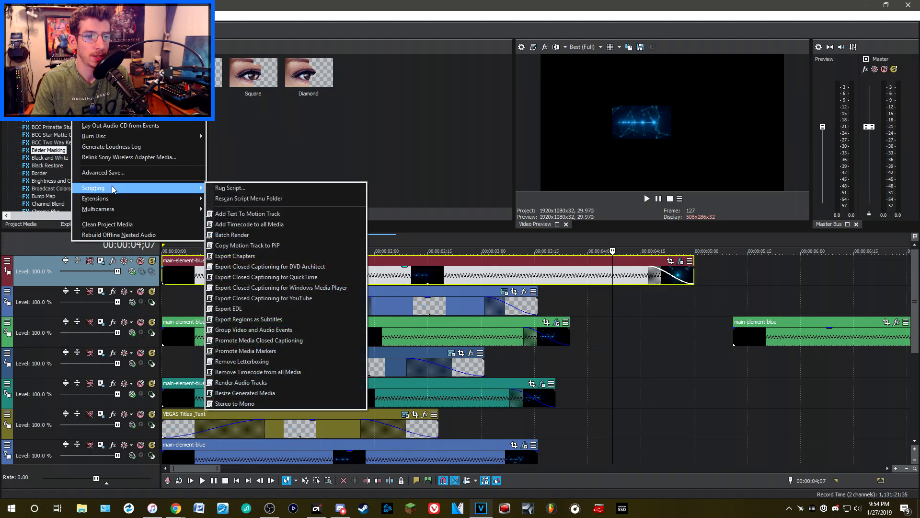
{"action": "left_click", "coordinate": [282, 213]}
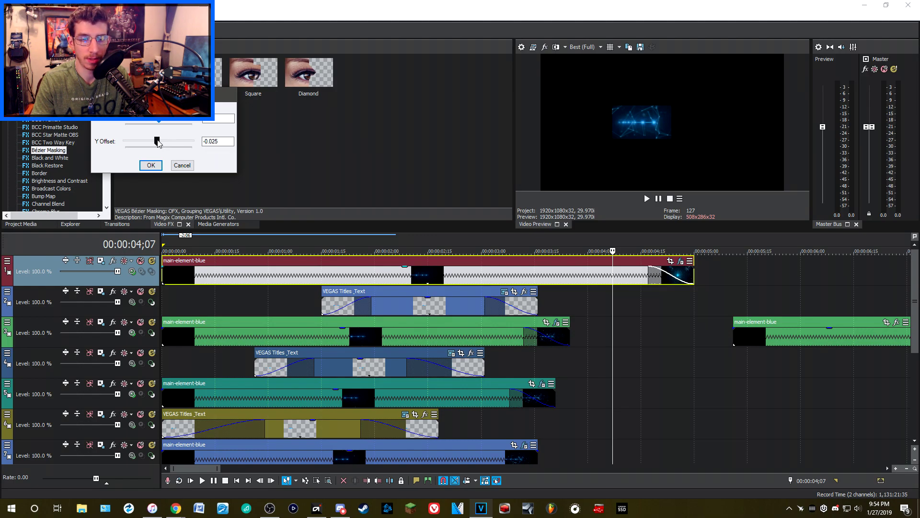
{"action": "left_click", "coordinate": [151, 166]}
{"action": "left_click", "coordinate": [598, 282]}
{"action": "left_click_drag", "start_coordinate": [596, 282], "coordinate": [510, 291]}
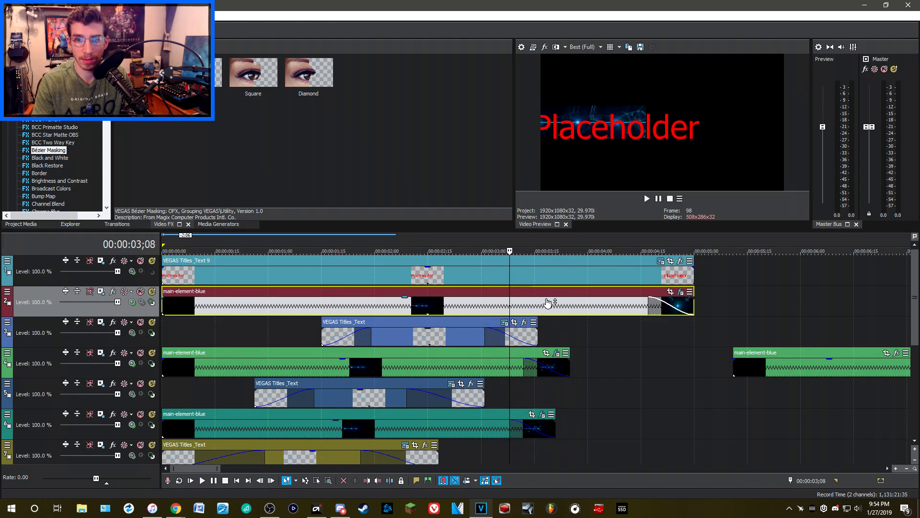
Open the Placeholder title's generator settings at 00:00:03;04 and set all of its text to the Aero Matics Regular font
{"action": "left_click", "coordinate": [660, 261]}
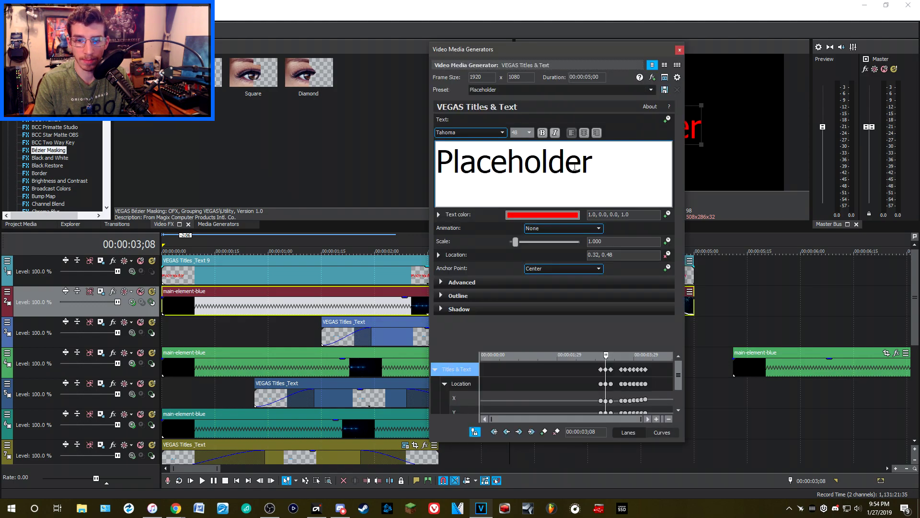
{"action": "left_click_drag", "start_coordinate": [592, 65], "coordinate": [349, 48]}
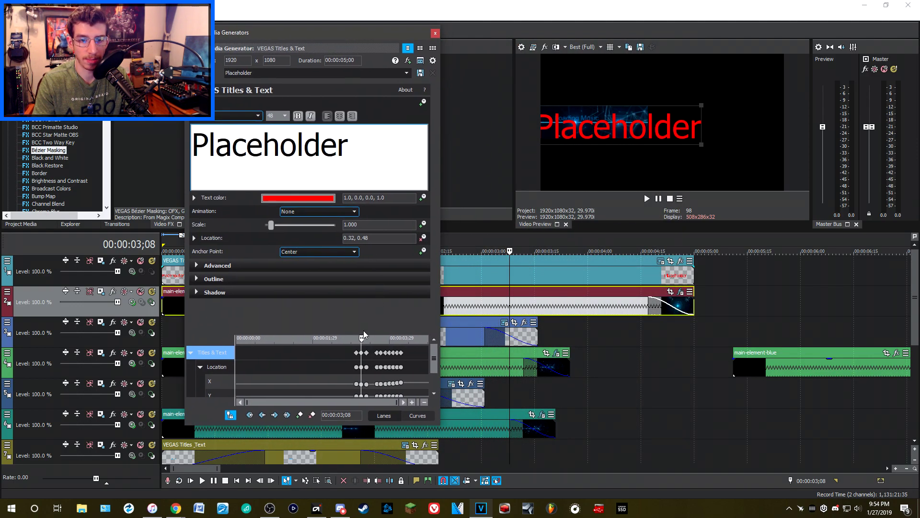
{"action": "left_click", "coordinate": [356, 353]}
{"action": "left_click", "coordinate": [257, 116]}
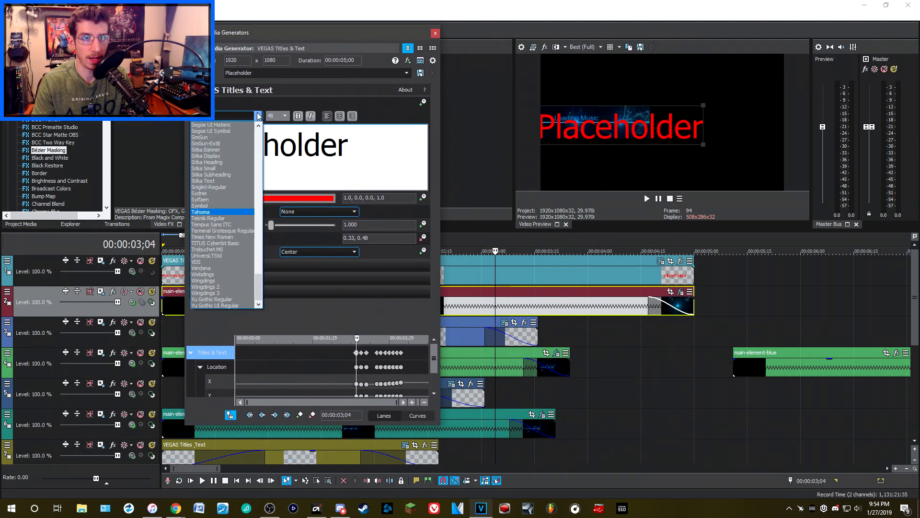
{"action": "left_click_drag", "start_coordinate": [261, 288], "coordinate": [258, 154]}
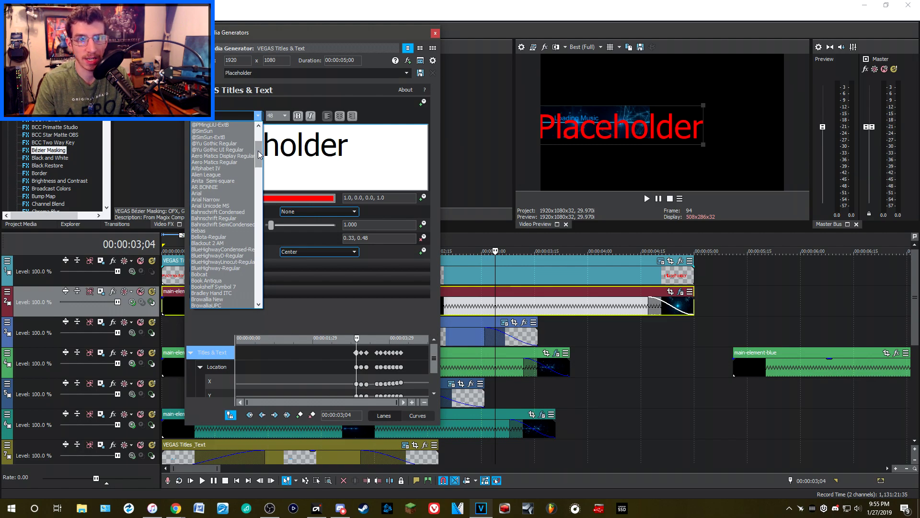
{"action": "left_click", "coordinate": [237, 163]}
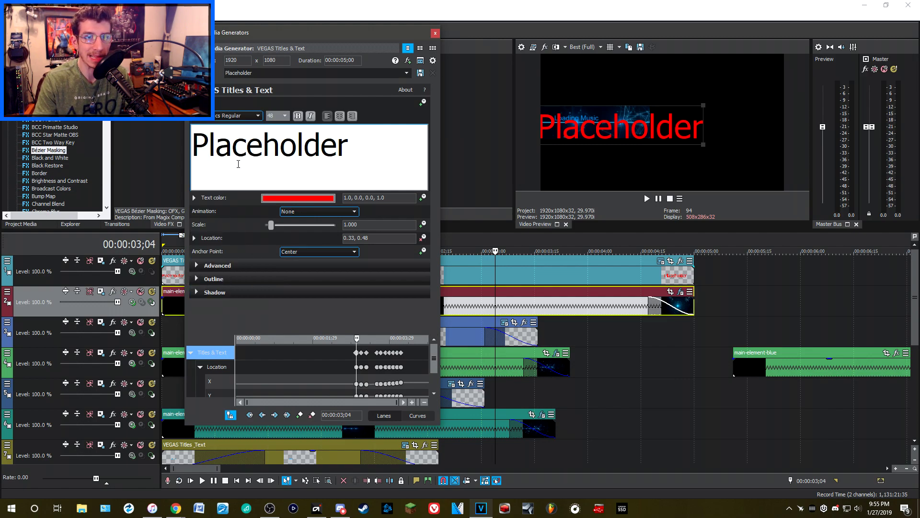
{"action": "double_click", "coordinate": [343, 139]}
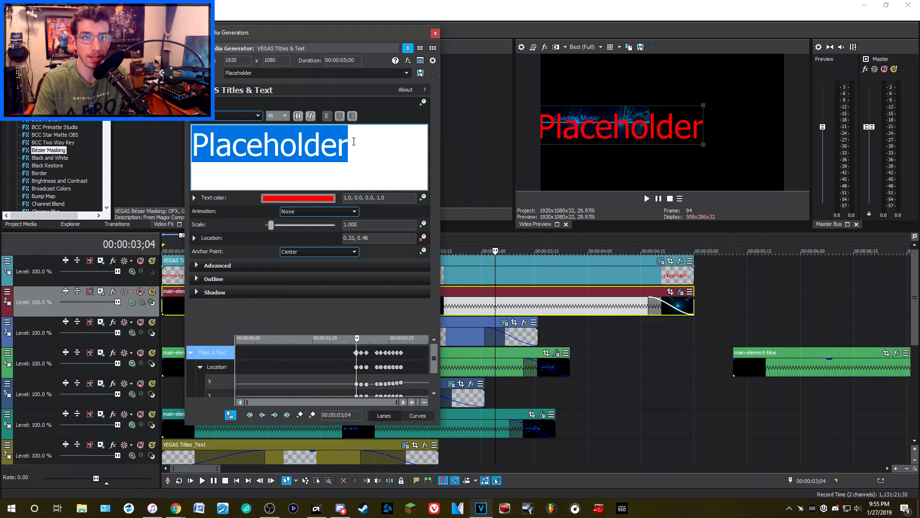
{"action": "left_click", "coordinate": [237, 116]}
{"action": "mouse_move", "coordinate": [259, 134]}
{"action": "left_mouse_down"}
{"action": "mouse_move", "coordinate": [259, 244]}
{"action": "mouse_move", "coordinate": [254, 144]}
{"action": "left_mouse_up"}
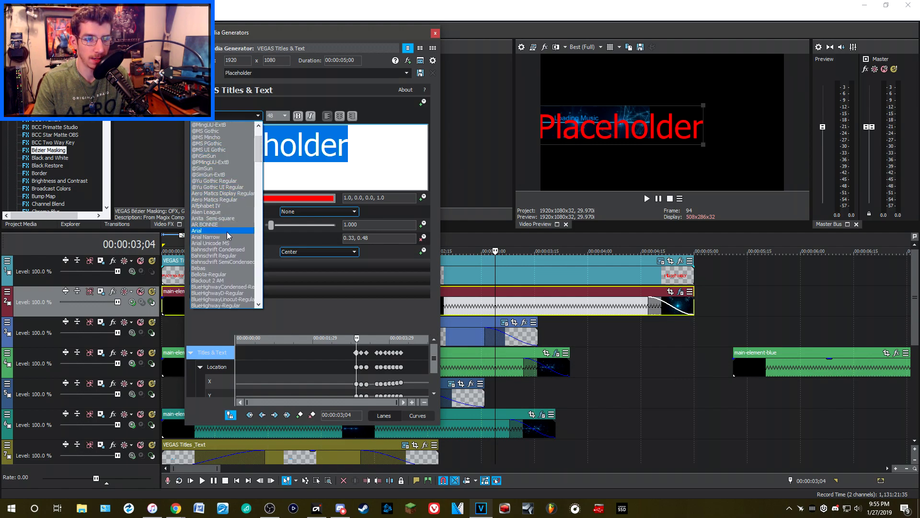
{"action": "left_click", "coordinate": [238, 197]}
Set the Placeholder text's font size to 10 and center-align it
{"action": "left_click", "coordinate": [286, 116]}
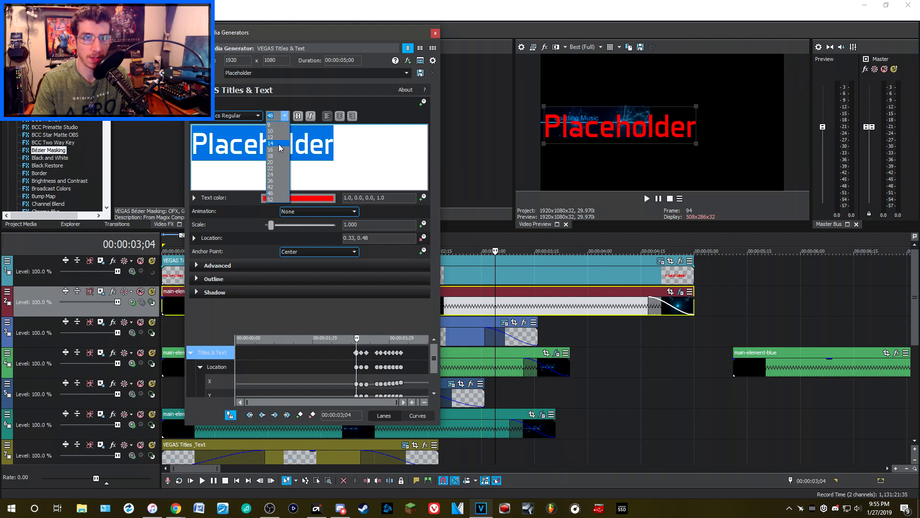
{"action": "left_click", "coordinate": [274, 131]}
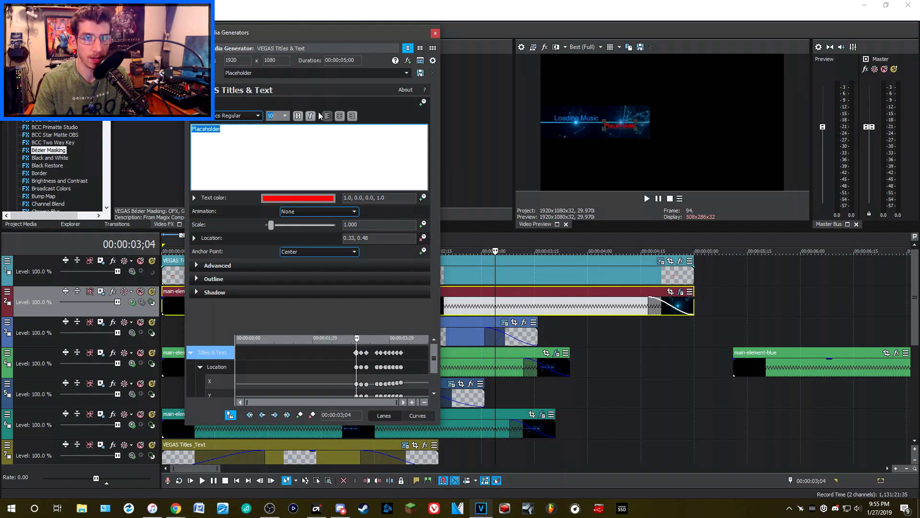
{"action": "left_click", "coordinate": [340, 118]}
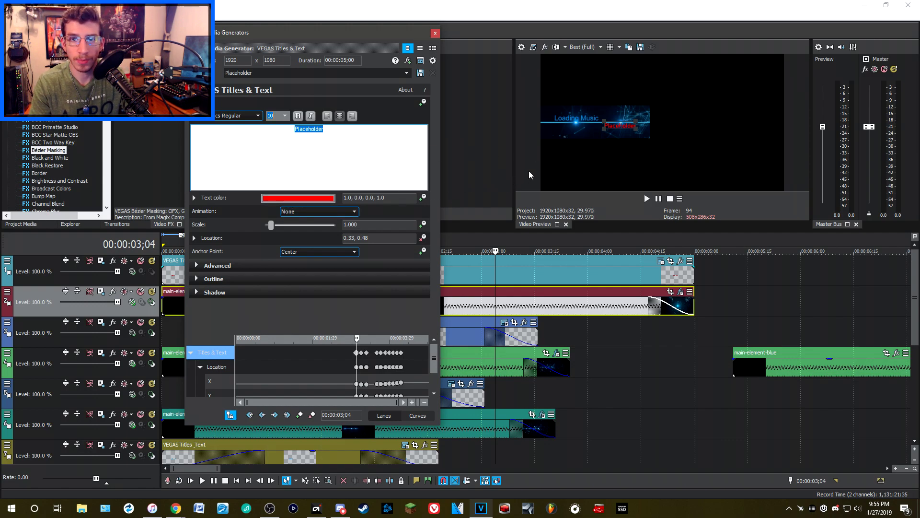
Set the Placeholder title's text color to 0.02, 0.56, 0.87 by sampling the Loading Music text in the preview with the eyedropper
{"action": "left_click", "coordinate": [278, 200]}
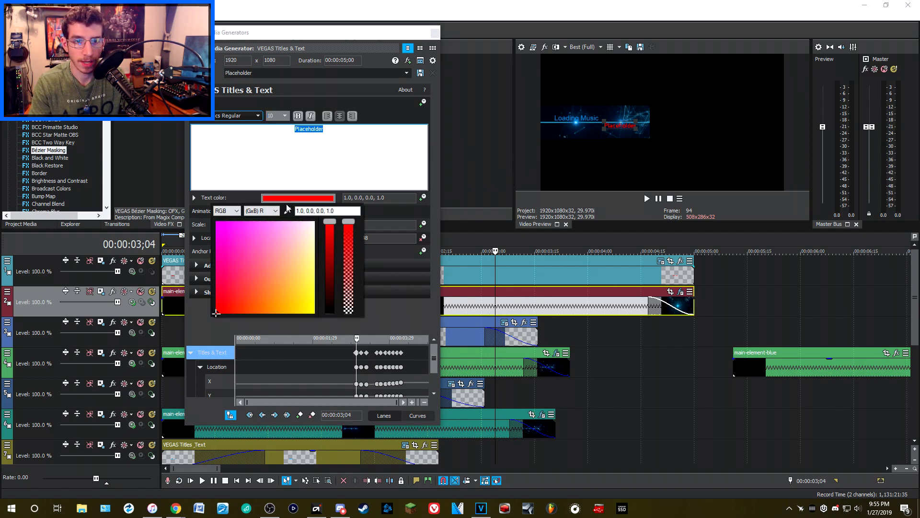
{"action": "left_click", "coordinate": [563, 118]}
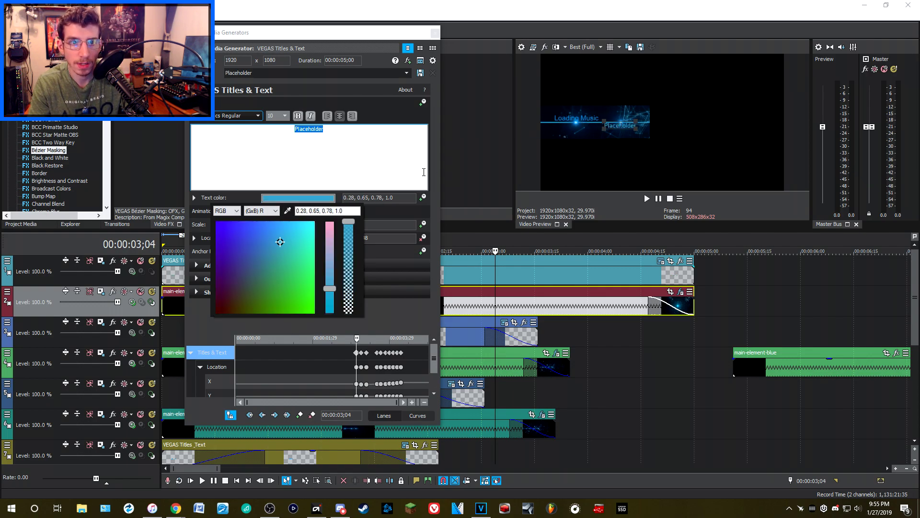
{"action": "left_click", "coordinate": [288, 211]}
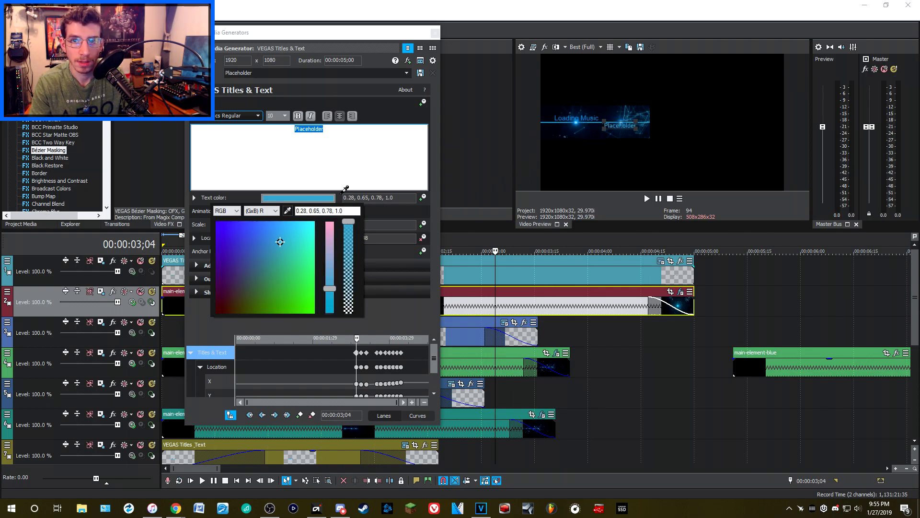
{"action": "left_click", "coordinate": [570, 119]}
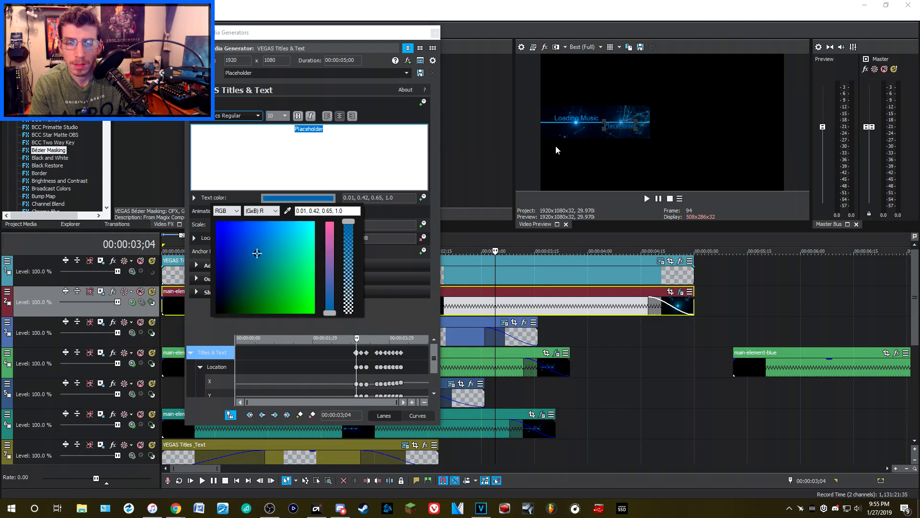
{"action": "left_click", "coordinate": [288, 211]}
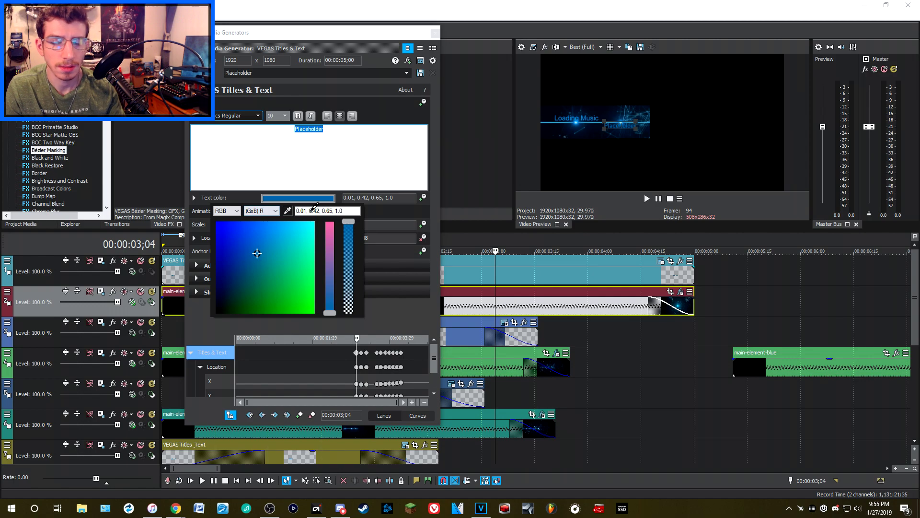
{"action": "left_click", "coordinate": [572, 117]}
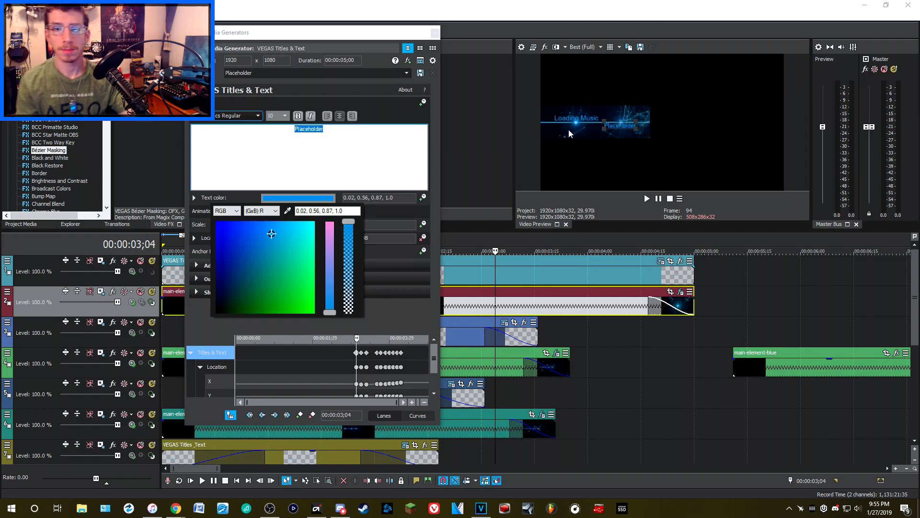
{"action": "left_click", "coordinate": [436, 35]}
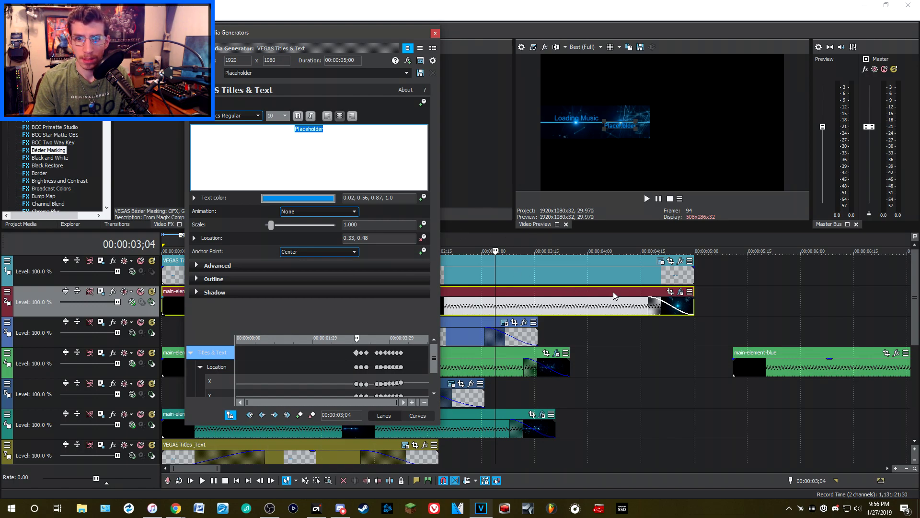
Replace the title's placeholder text with "Game Ready!" at 00:00:03;05
{"action": "mouse_move", "coordinate": [494, 276]}
{"action": "left_mouse_down"}
{"action": "mouse_move", "coordinate": [484, 277]}
{"action": "mouse_move", "coordinate": [499, 278]}
{"action": "left_mouse_up"}
{"action": "left_click", "coordinate": [336, 138]}
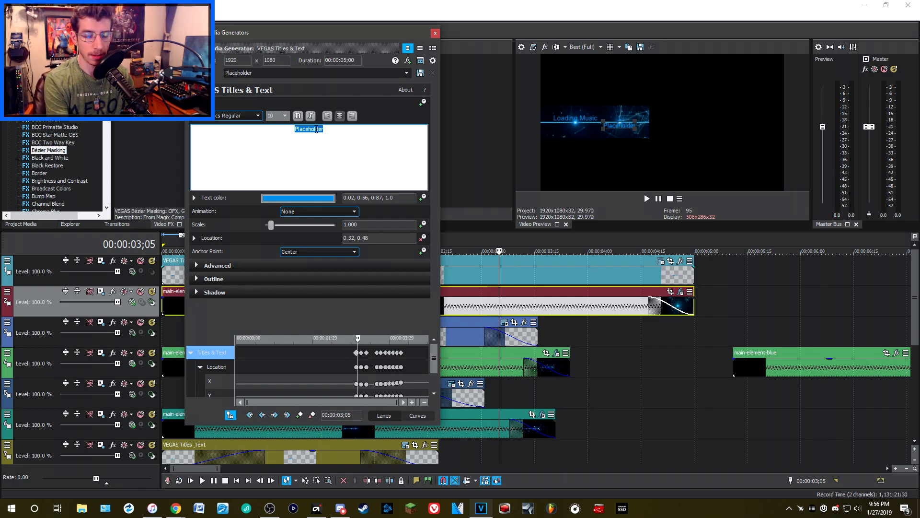
{"action": "type", "text": "Game ready!"}
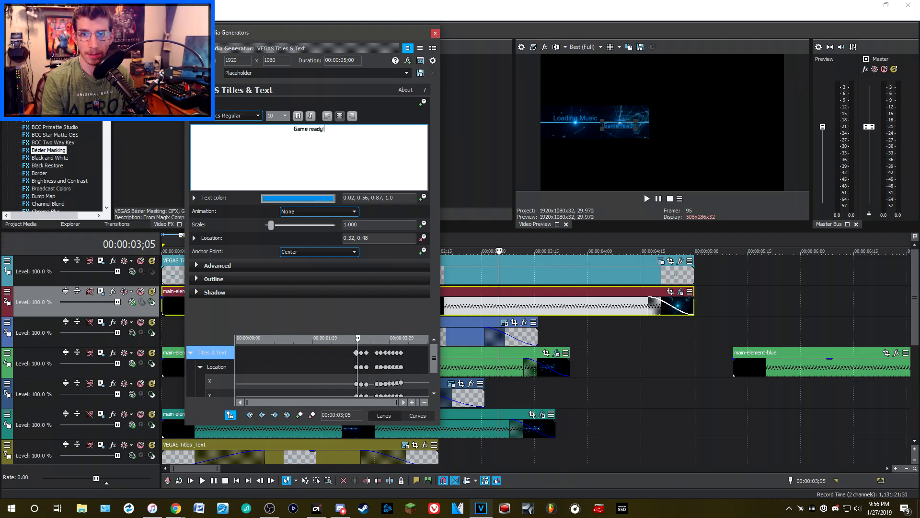
{"action": "key", "text": "Delete"}
{"action": "type", "text": "R"}
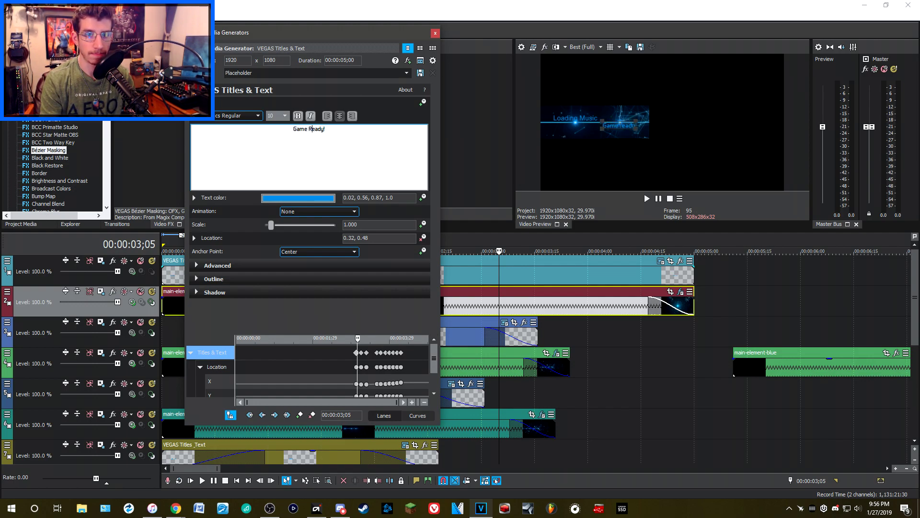
Reopen the Bézier Masking effect on track 2's main-element-blue event and move Mask 1 to about 0.443, 0.500 at 00:00:04;11
{"action": "left_click_drag", "start_coordinate": [499, 276], "coordinate": [603, 280]}
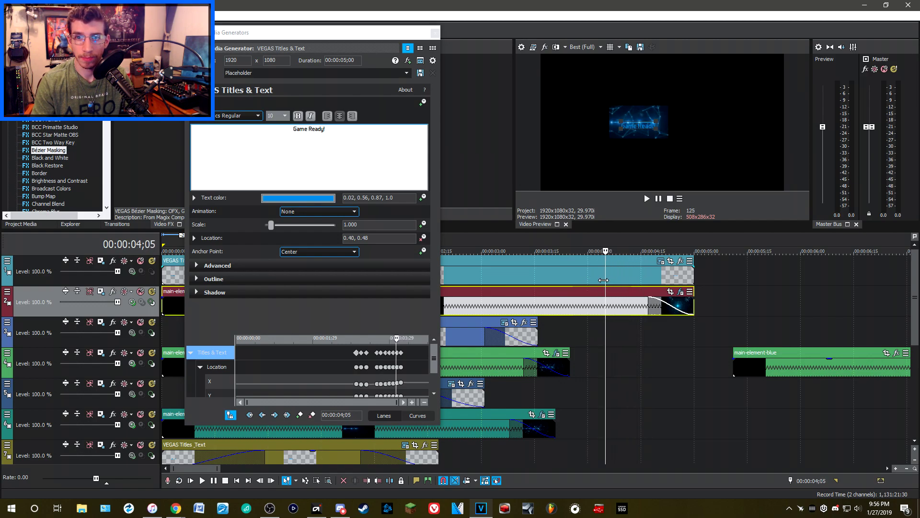
{"action": "left_click", "coordinate": [681, 291]}
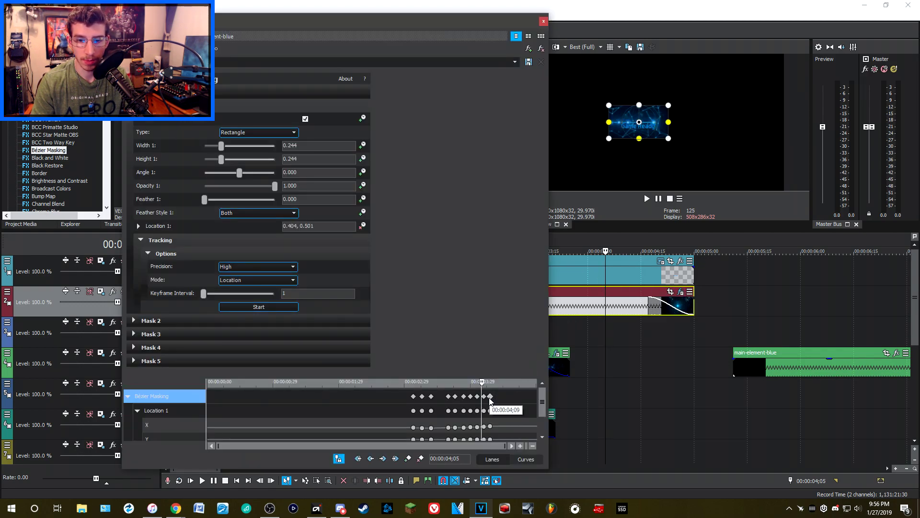
{"action": "left_click", "coordinate": [490, 396]}
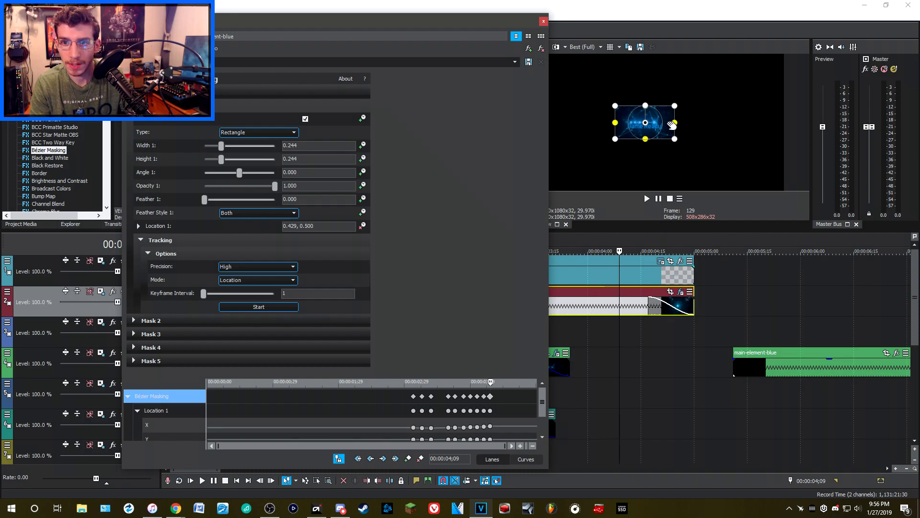
{"action": "left_click", "coordinate": [623, 272]}
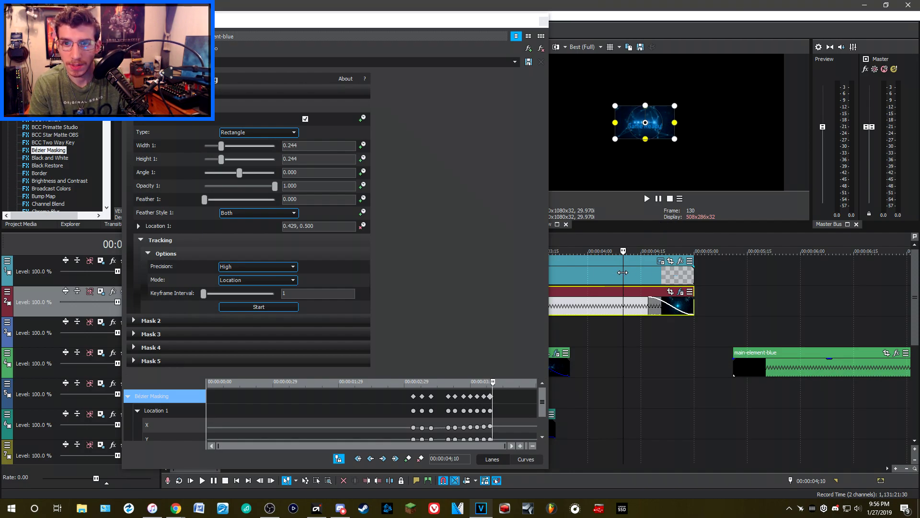
{"action": "left_click", "coordinate": [627, 273]}
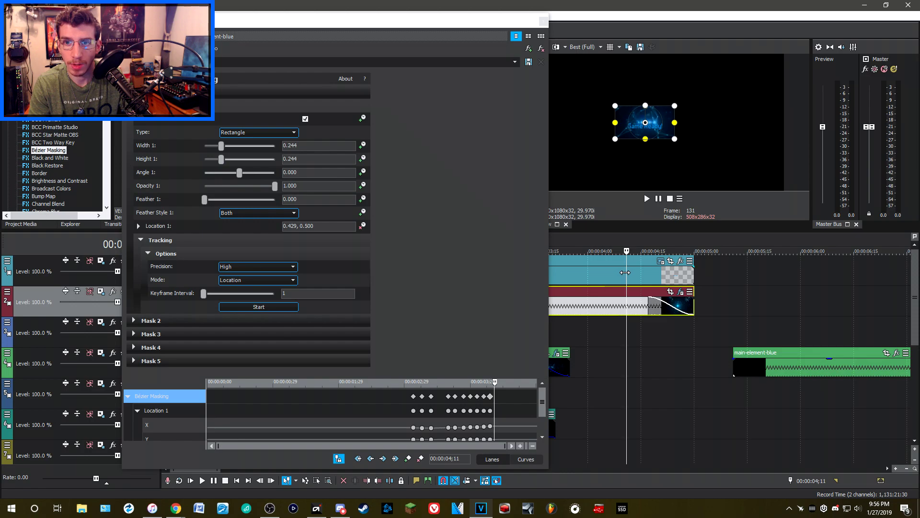
{"action": "left_click_drag", "start_coordinate": [668, 130], "coordinate": [673, 130]}
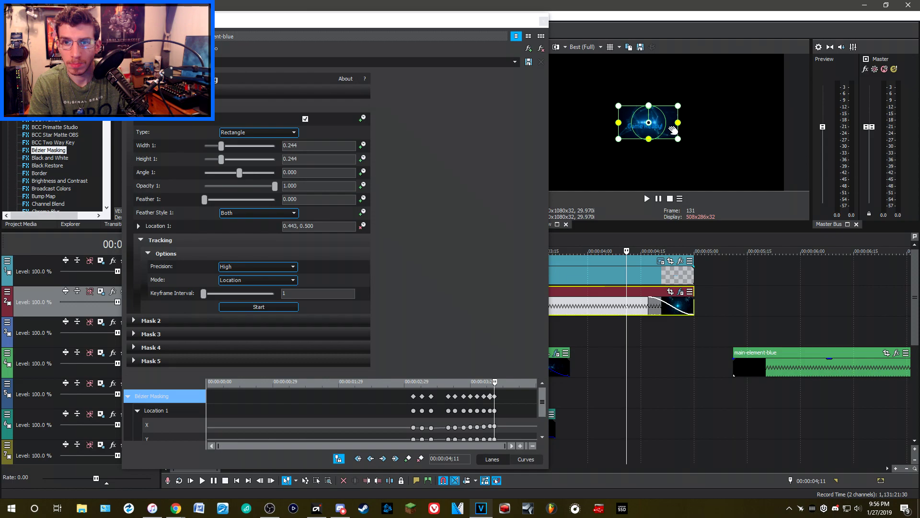
Resize Mask 1 to about 0.291 and keyframe its location at about 0.470, 0.503 at 00:00:04;15, closing the effect window
{"action": "left_click", "coordinate": [630, 271]}
{"action": "left_click", "coordinate": [641, 271]}
{"action": "left_click_drag", "start_coordinate": [675, 137], "coordinate": [690, 141]}
{"action": "left_click_drag", "start_coordinate": [641, 273], "coordinate": [655, 274]}
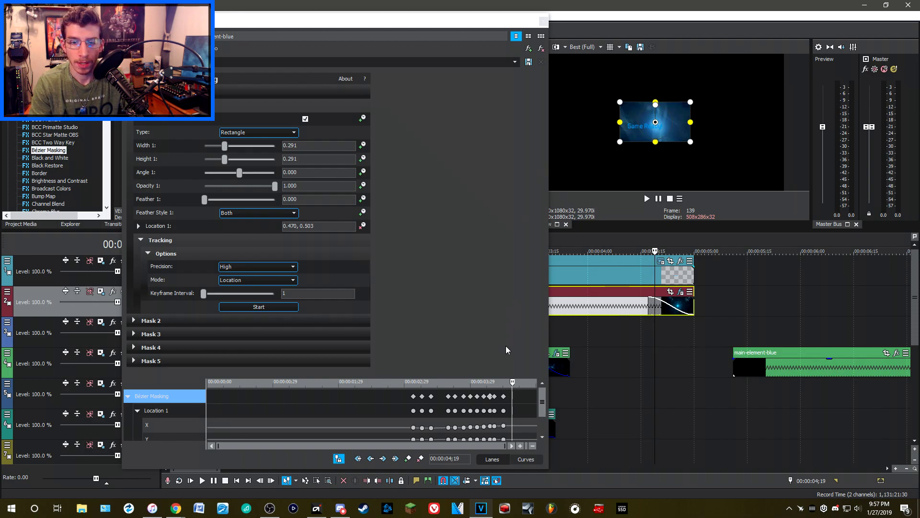
{"action": "left_click", "coordinate": [504, 397]}
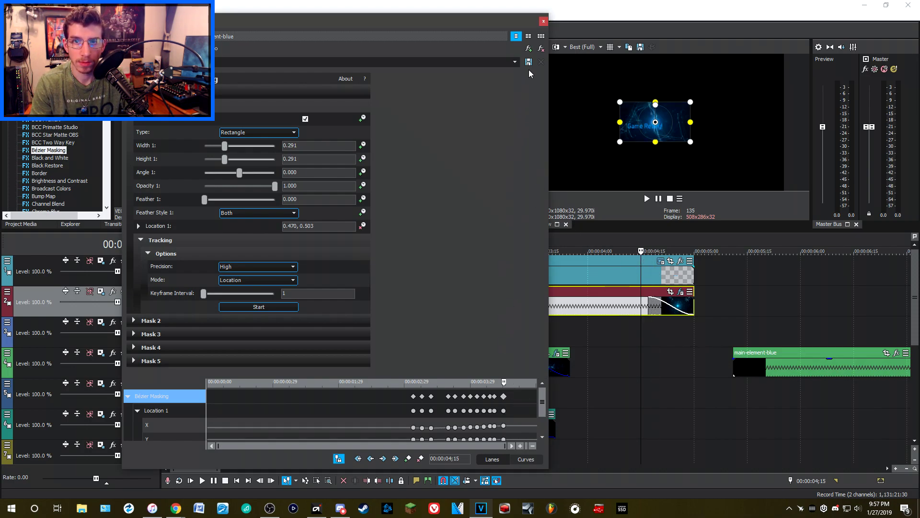
{"action": "left_click", "coordinate": [543, 21]}
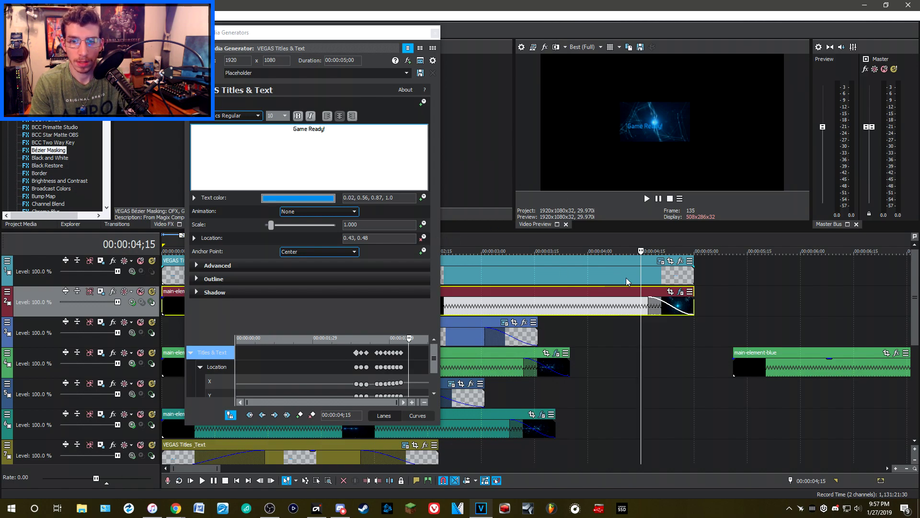
Delete the Game Ready! title event from the top track
{"action": "left_click", "coordinate": [647, 277]}
{"action": "key", "text": "Left"}
{"action": "key", "text": "Left"}
{"action": "key", "text": "Left"}
{"action": "key", "text": "Left"}
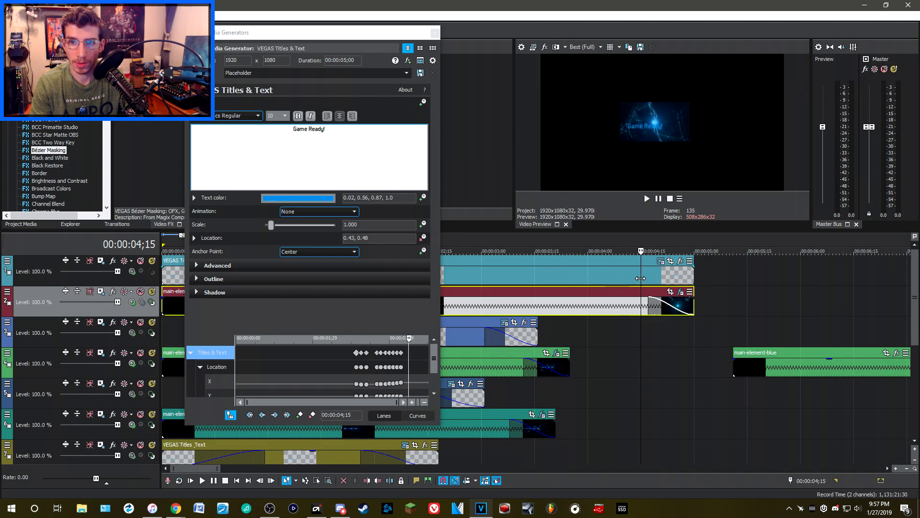
{"action": "right_click", "coordinate": [602, 261]}
{"action": "left_click", "coordinate": [620, 283]}
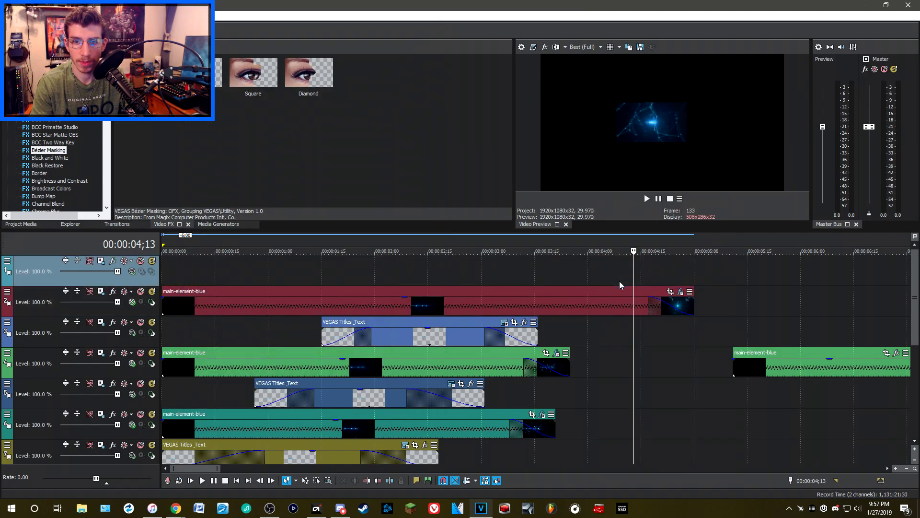
Try to run the Add Text To Motion Track script at 00:00:03;10 without an event selected
{"action": "left_click", "coordinate": [648, 274]}
{"action": "left_click_drag", "start_coordinate": [648, 273], "coordinate": [517, 284]}
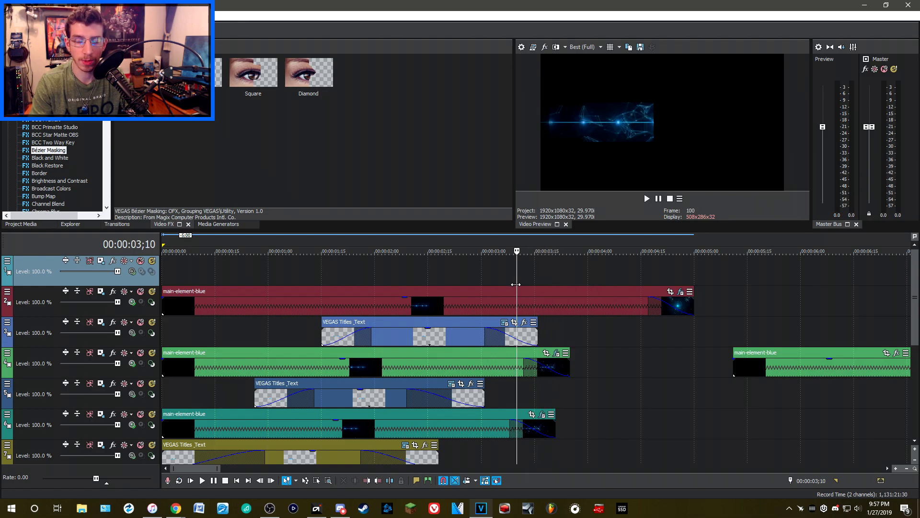
{"action": "left_click", "coordinate": [81, 16]}
{"action": "mouse_move", "coordinate": [102, 188]}
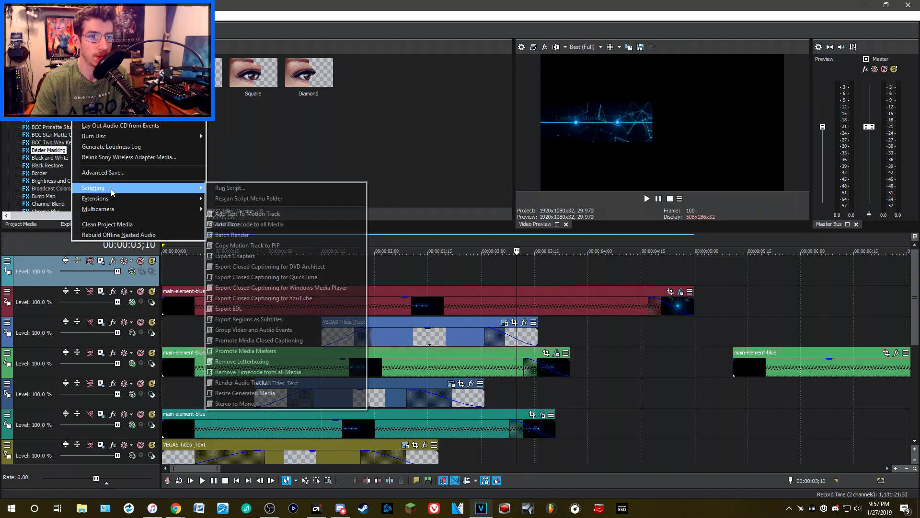
{"action": "left_click", "coordinate": [250, 215]}
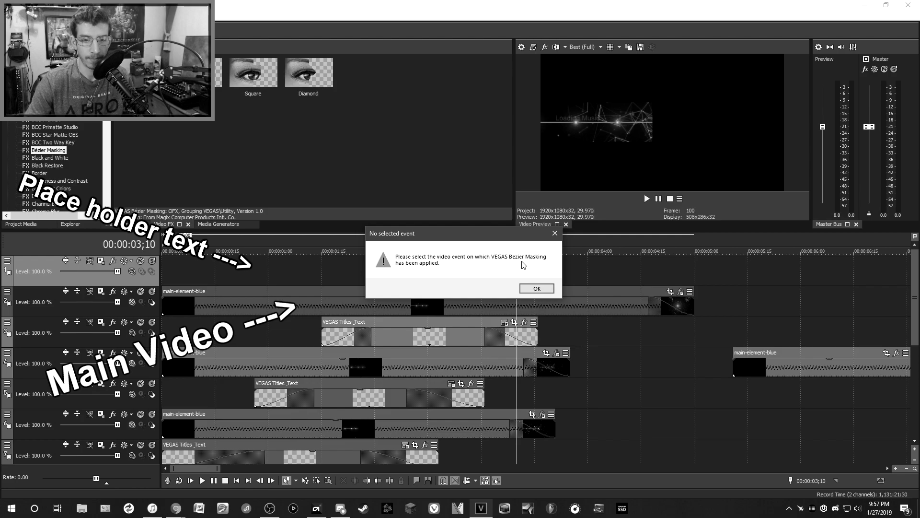
{"action": "left_click", "coordinate": [537, 289]}
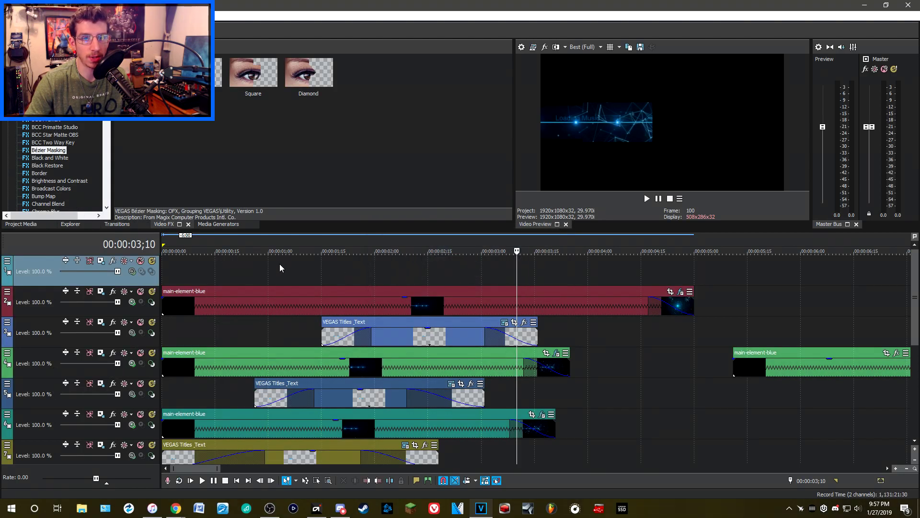
Delete the empty top track and try the Add Text To Motion Track script again
{"action": "right_click", "coordinate": [280, 264]}
{"action": "left_click", "coordinate": [309, 401]}
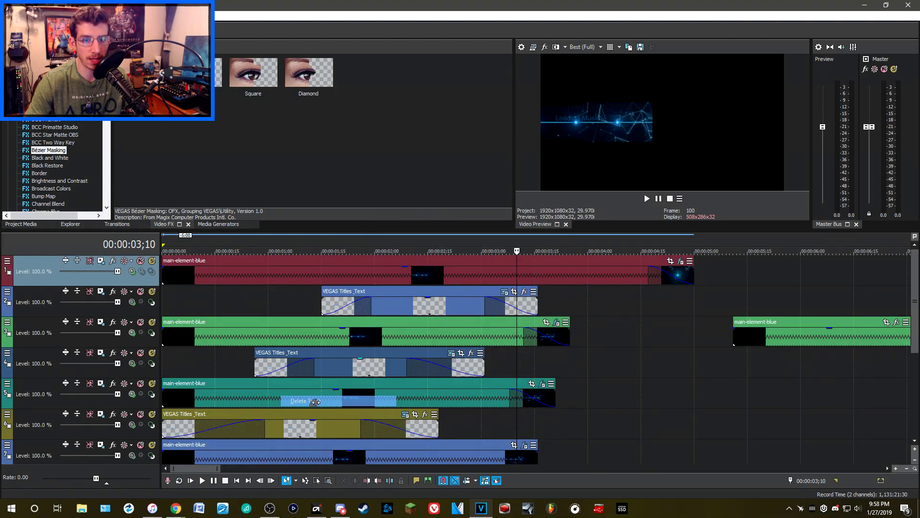
{"action": "left_click", "coordinate": [101, 15]}
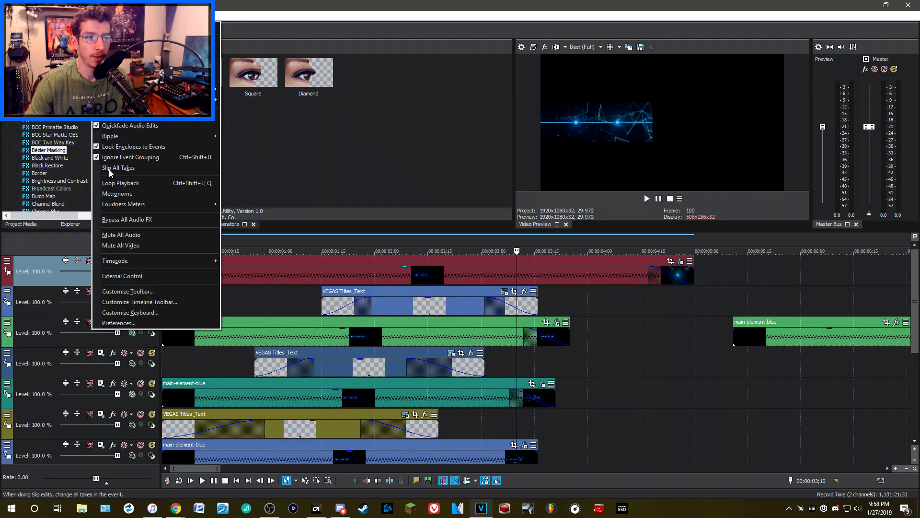
{"action": "mouse_move", "coordinate": [80, 16]}
{"action": "mouse_move", "coordinate": [120, 188]}
{"action": "left_click", "coordinate": [250, 214]}
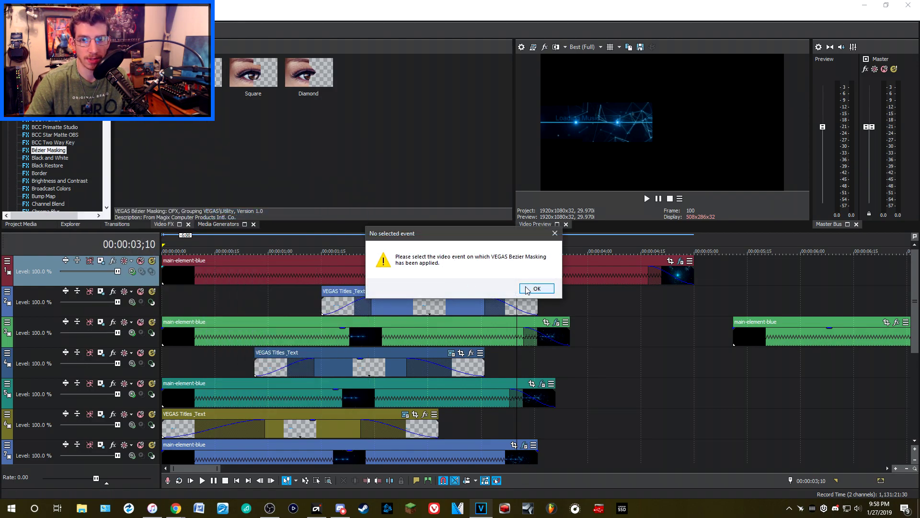
{"action": "left_click", "coordinate": [536, 289]}
Select the masked main-element-blue event on the top track and run the Add Text To Motion Track script with an adjusted Y offset
{"action": "left_click", "coordinate": [456, 269]}
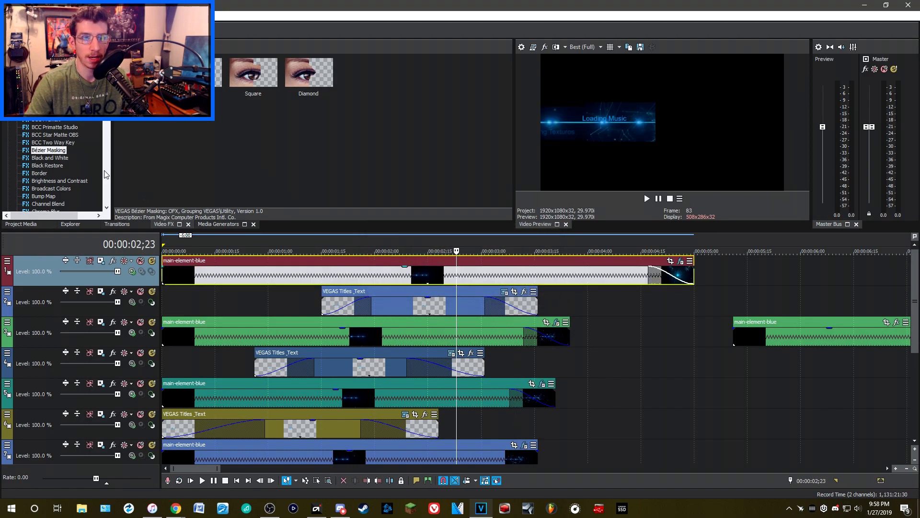
{"action": "key", "text": "alt+t"}
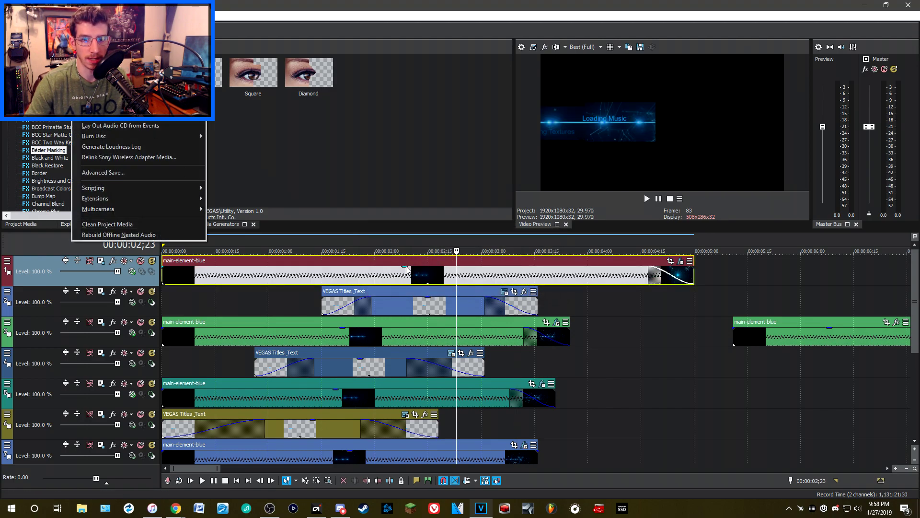
{"action": "mouse_move", "coordinate": [159, 190]}
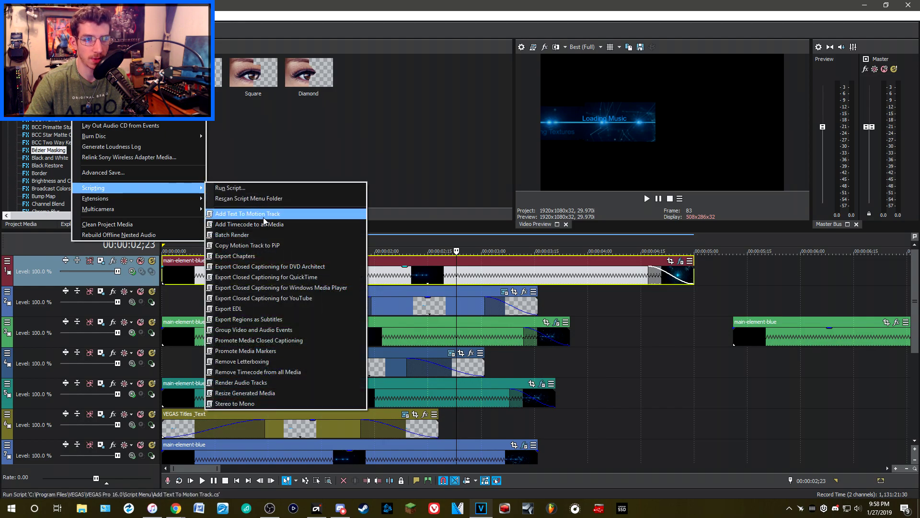
{"action": "left_click", "coordinate": [239, 215]}
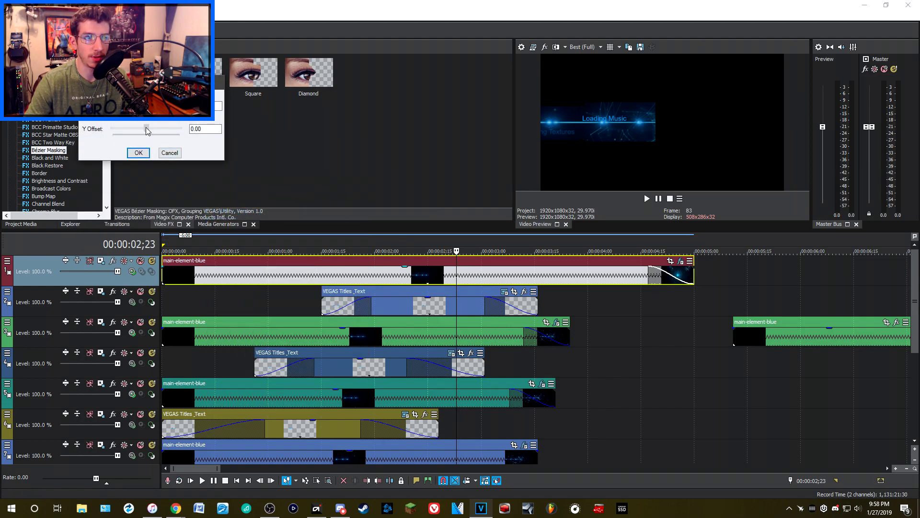
{"action": "left_click", "coordinate": [138, 152]}
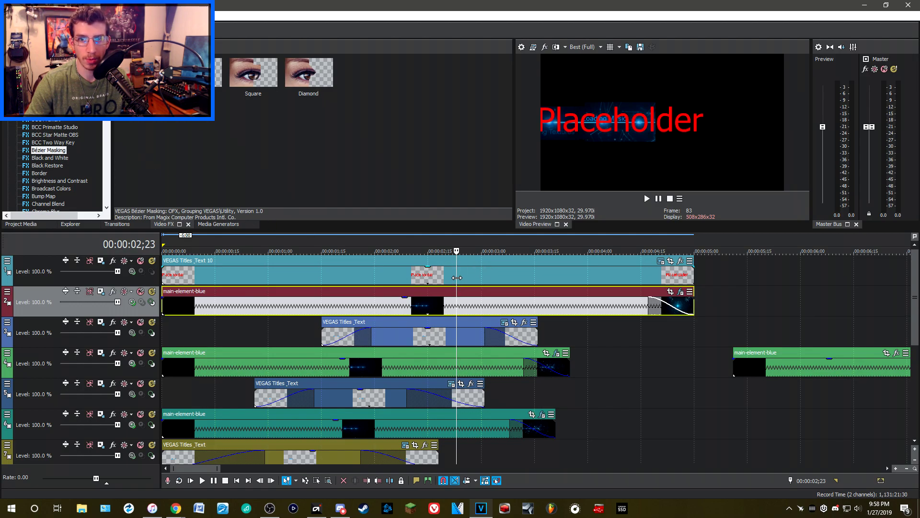
Open the Placeholder title's text settings and set its font to Aero Matics Regular, size 10, centre-aligned
{"action": "left_click_drag", "start_coordinate": [460, 278], "coordinate": [529, 284]}
{"action": "left_click", "coordinate": [661, 263]}
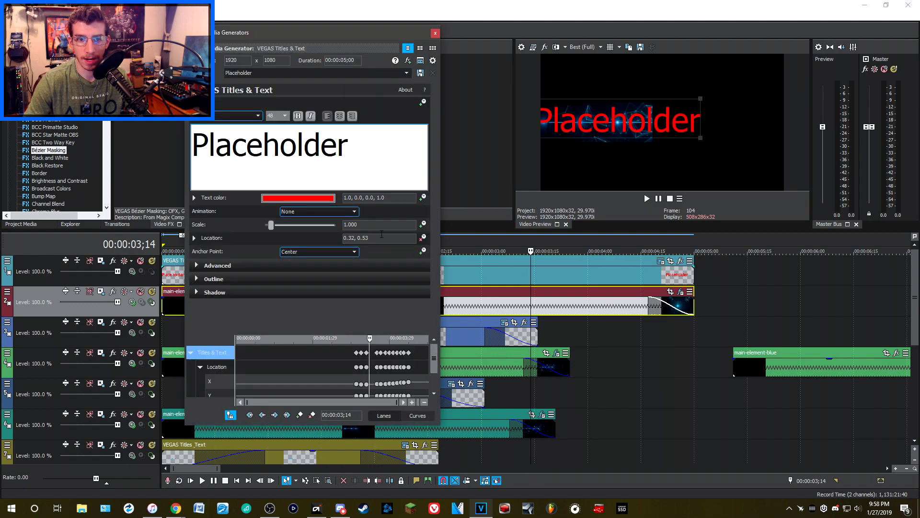
{"action": "double_click", "coordinate": [367, 153]}
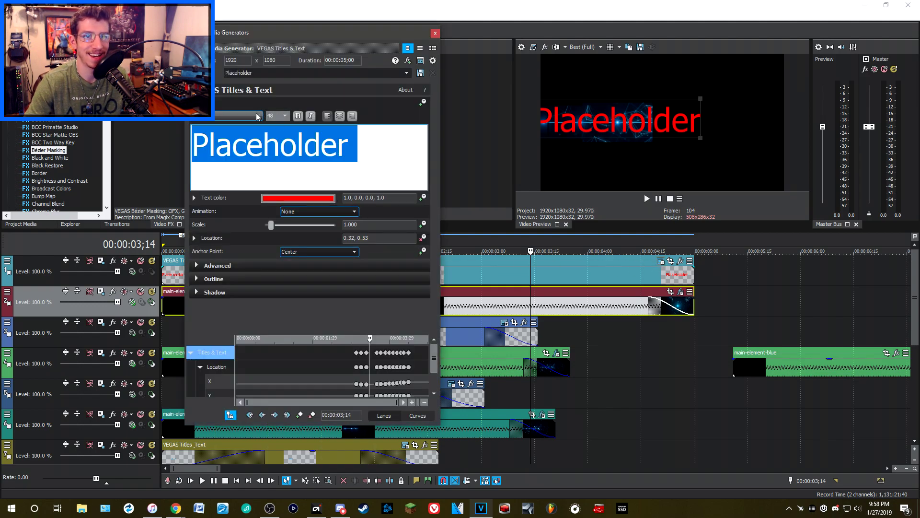
{"action": "left_click", "coordinate": [258, 116]}
{"action": "left_click_drag", "start_coordinate": [263, 275], "coordinate": [260, 149]}
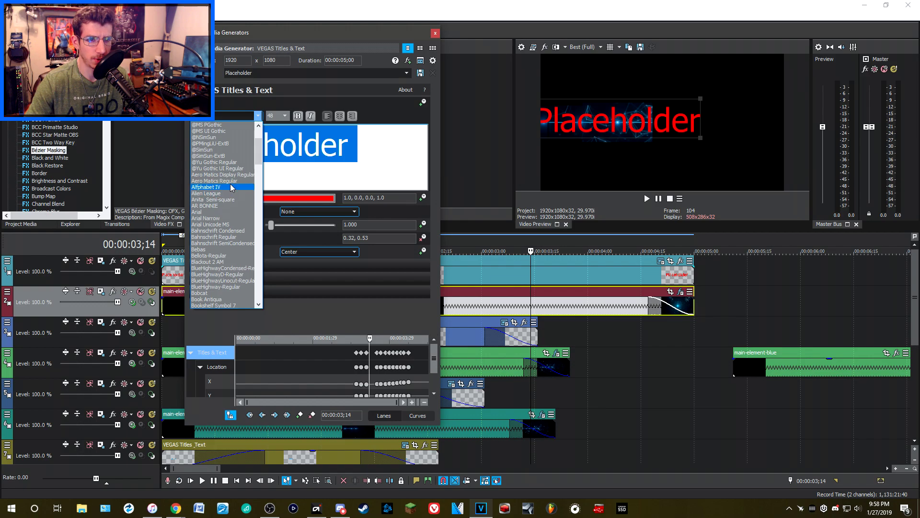
{"action": "left_click", "coordinate": [231, 182]}
{"action": "left_click", "coordinate": [286, 116]}
{"action": "left_click", "coordinate": [277, 138]}
{"action": "left_click", "coordinate": [339, 116]}
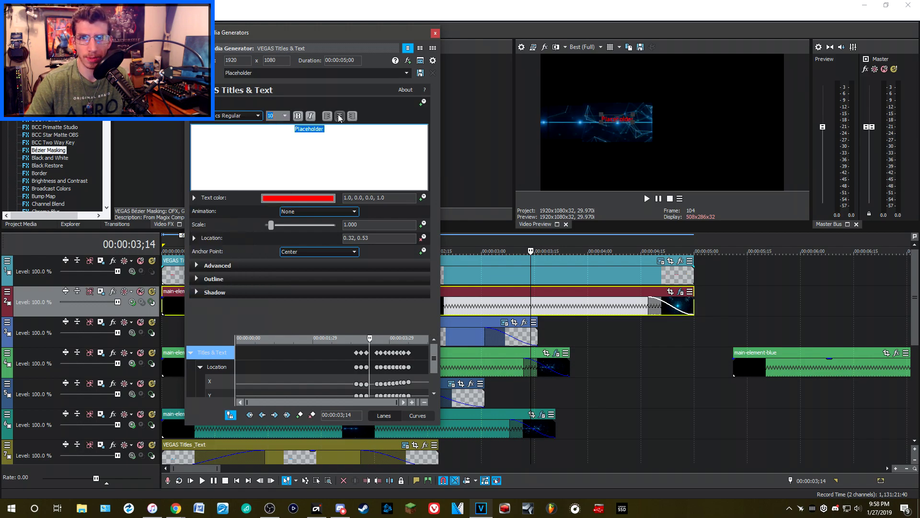
Colour the placeholder text blue (0.02, 0.5, 0.78) by sampling the Loading Music title in the video preview
{"action": "left_click_drag", "start_coordinate": [537, 278], "coordinate": [478, 274]}
{"action": "left_click", "coordinate": [300, 198]}
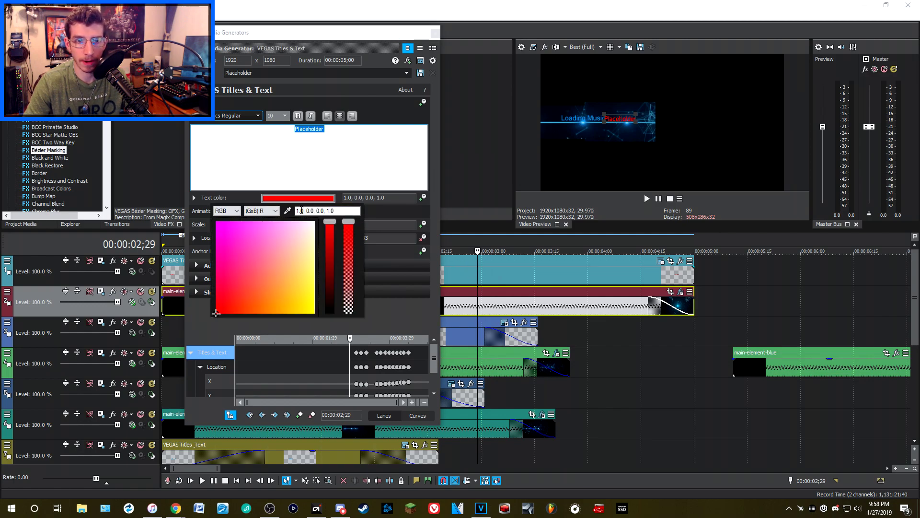
{"action": "left_click", "coordinate": [289, 211]}
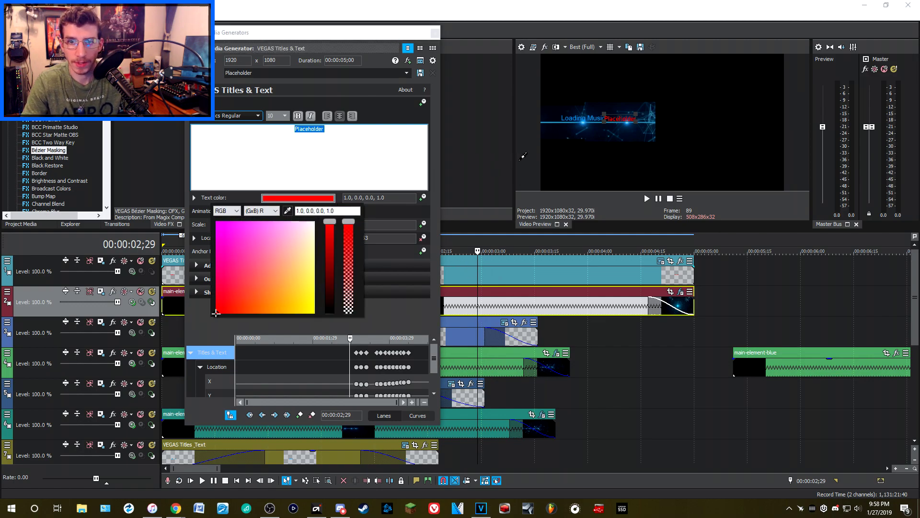
{"action": "left_click", "coordinate": [593, 120]}
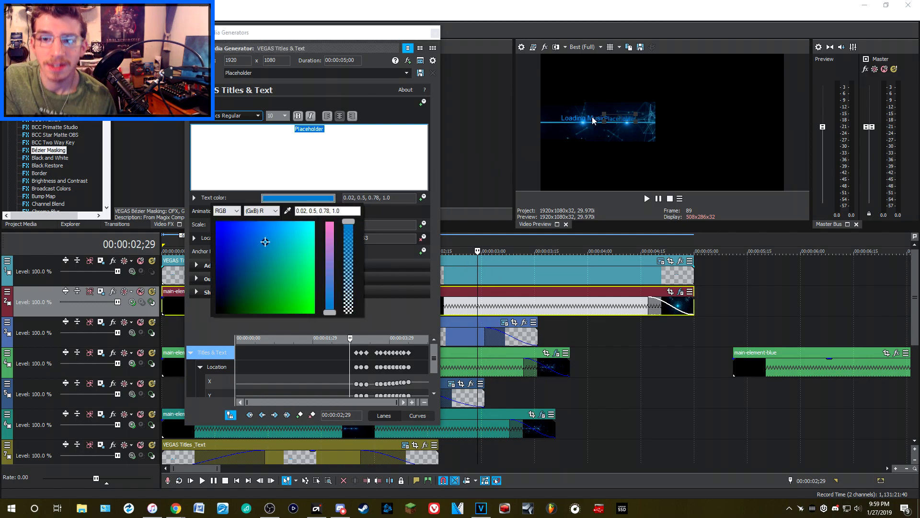
{"action": "left_click", "coordinate": [432, 38]}
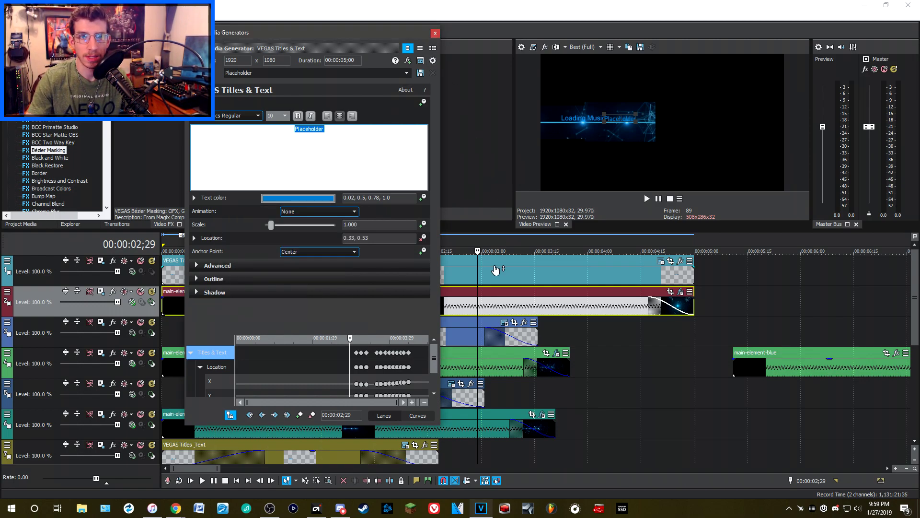
{"action": "left_click", "coordinate": [435, 33]}
Trim the placeholder title to start at 00:00:03;04 with a short fade-in and replace its text with "Game Ready!"
{"action": "left_click_drag", "start_coordinate": [478, 272], "coordinate": [496, 283]}
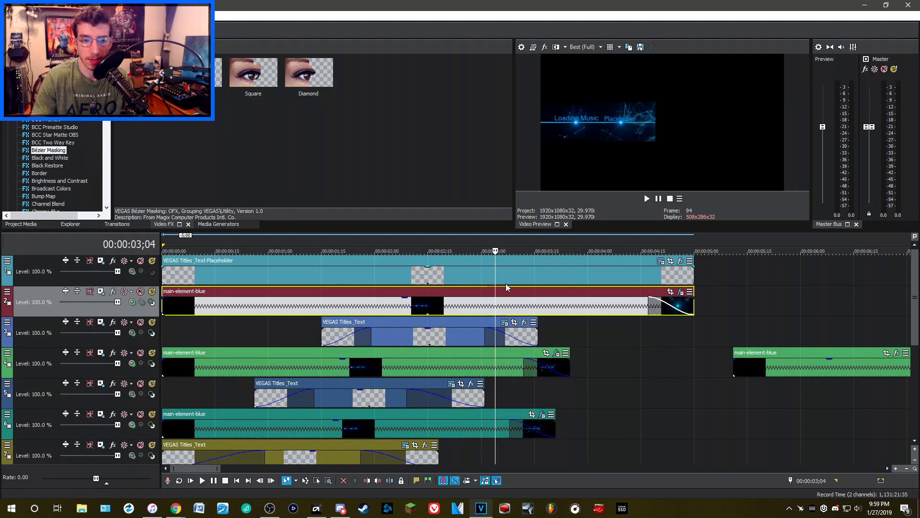
{"action": "left_click_drag", "start_coordinate": [163, 274], "coordinate": [579, 279]}
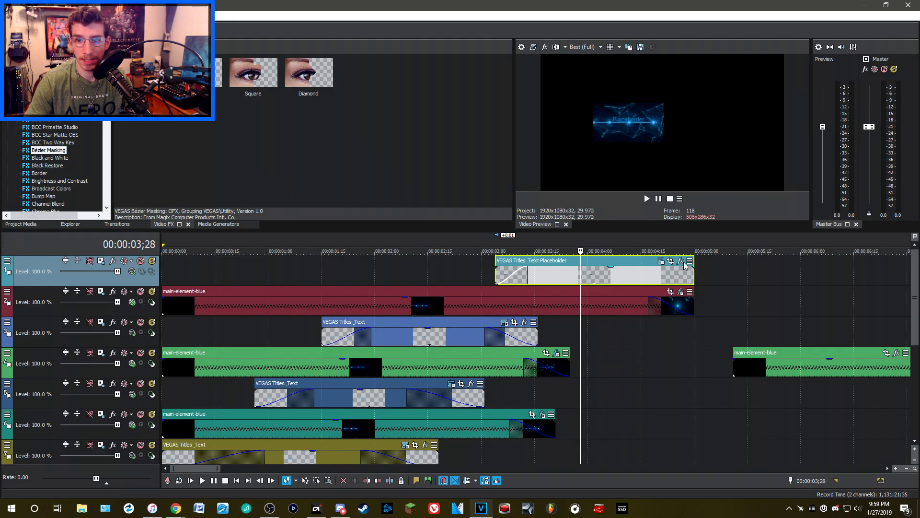
{"action": "left_click", "coordinate": [661, 261]}
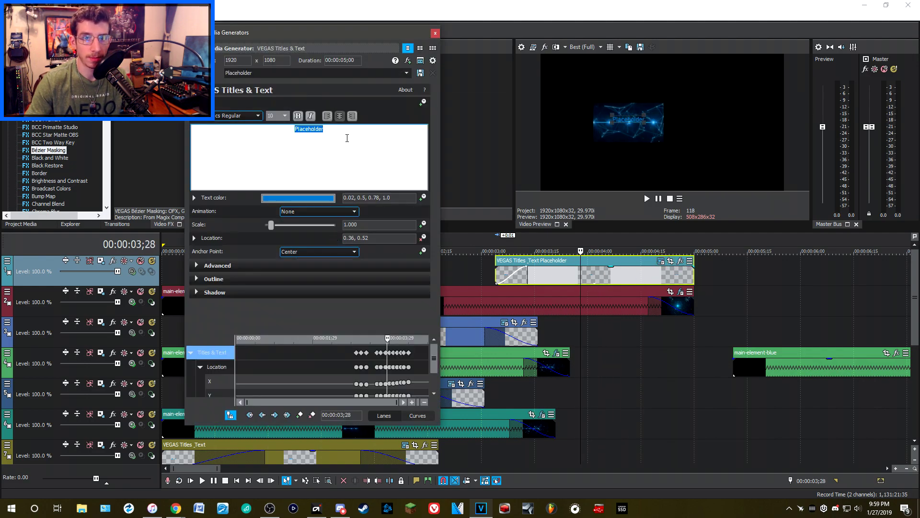
{"action": "type", "text": "Game"}
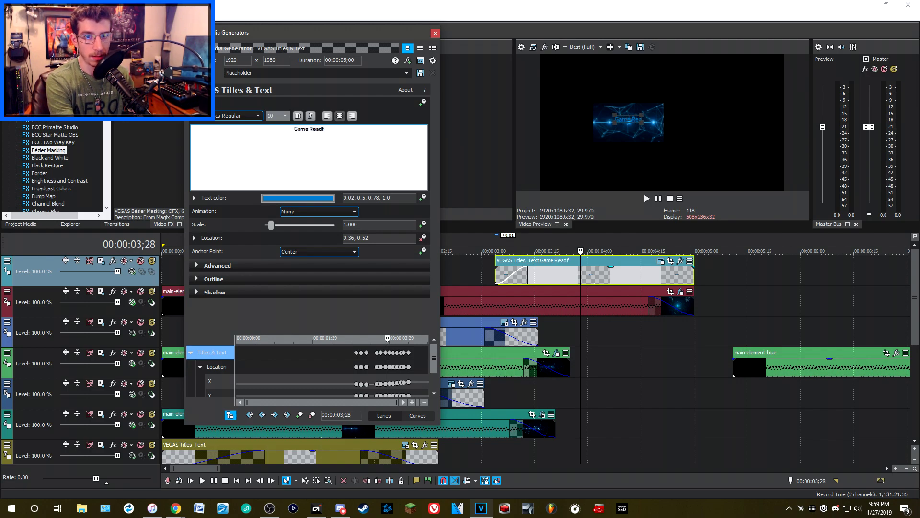
{"action": "type", "text": " Ready!"}
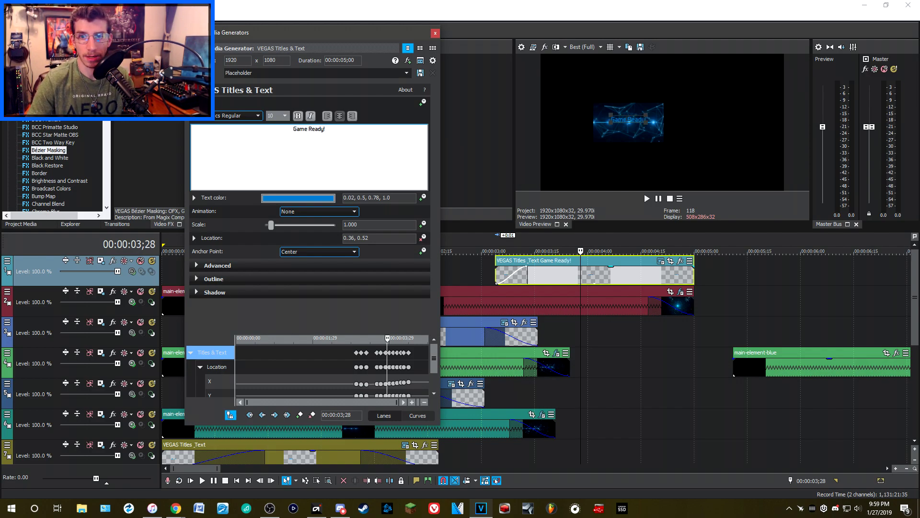
Brighten the Game Ready! text colour to 0.02, 0.71, 0.9 and check it against the glowing points through 00:00:04;07
{"action": "left_click_drag", "start_coordinate": [580, 276], "coordinate": [538, 287]}
{"action": "left_click", "coordinate": [277, 197]}
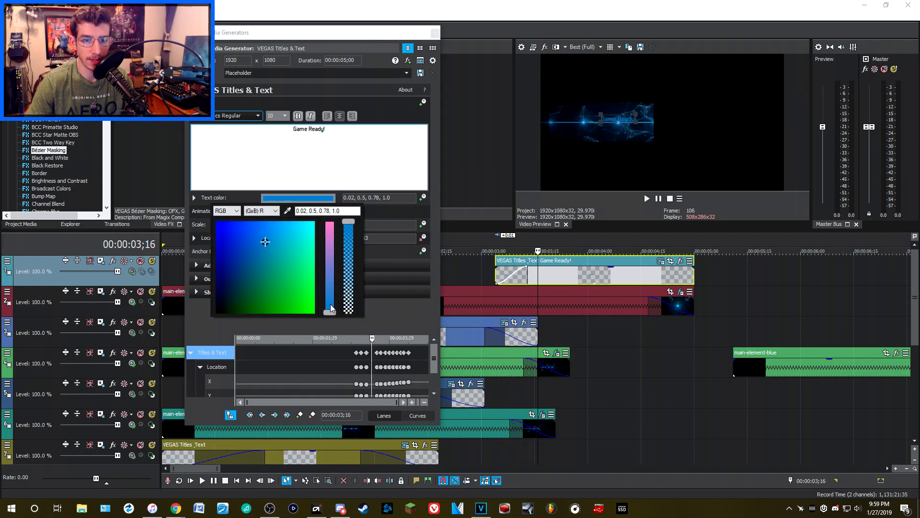
{"action": "left_click_drag", "start_coordinate": [273, 244], "coordinate": [283, 233]}
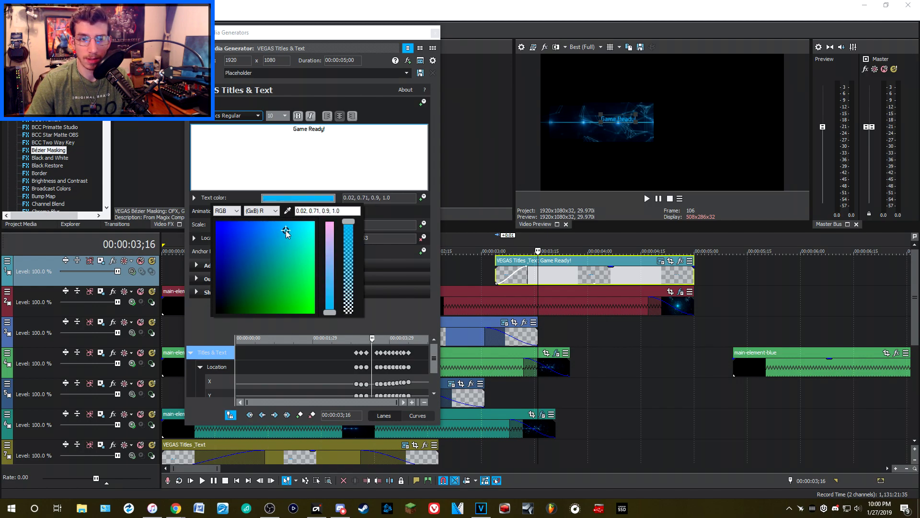
{"action": "left_click", "coordinate": [539, 276]}
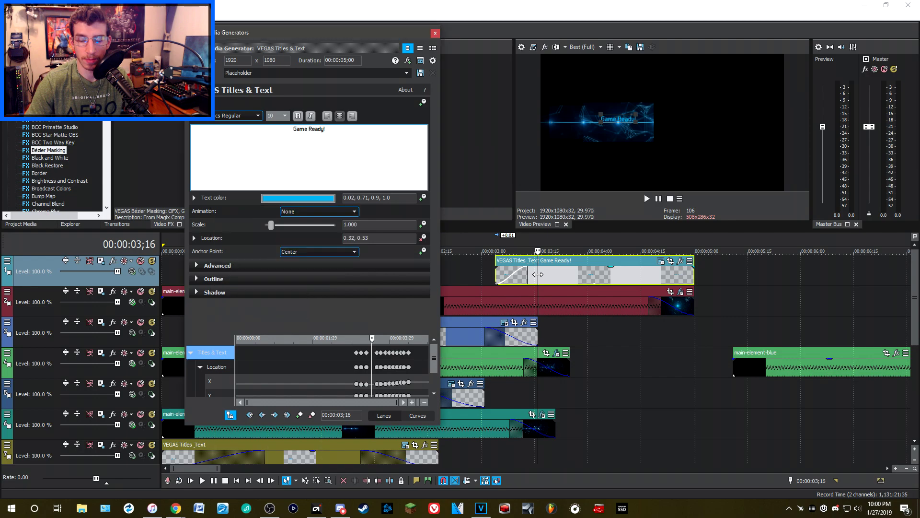
{"action": "left_click_drag", "start_coordinate": [541, 272], "coordinate": [612, 268]}
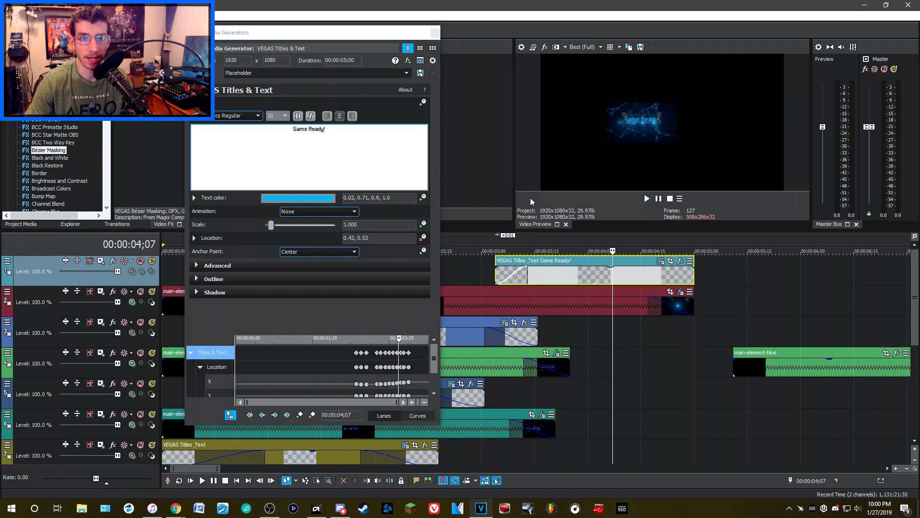
{"action": "left_click", "coordinate": [435, 32]}
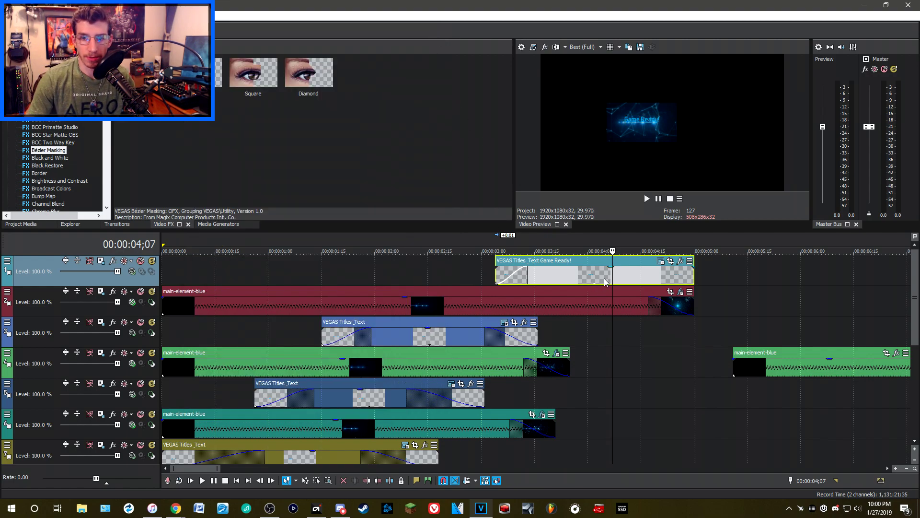
Switch the masked main-element-blue track below the title to Source Alpha compositing and check how it covers the other titles
{"action": "left_click_drag", "start_coordinate": [591, 266], "coordinate": [527, 264]}
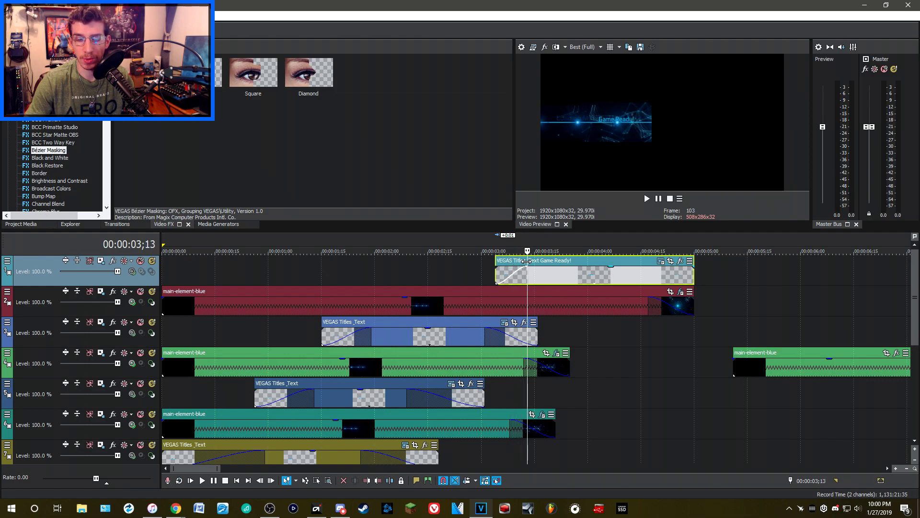
{"action": "left_click", "coordinate": [132, 301]}
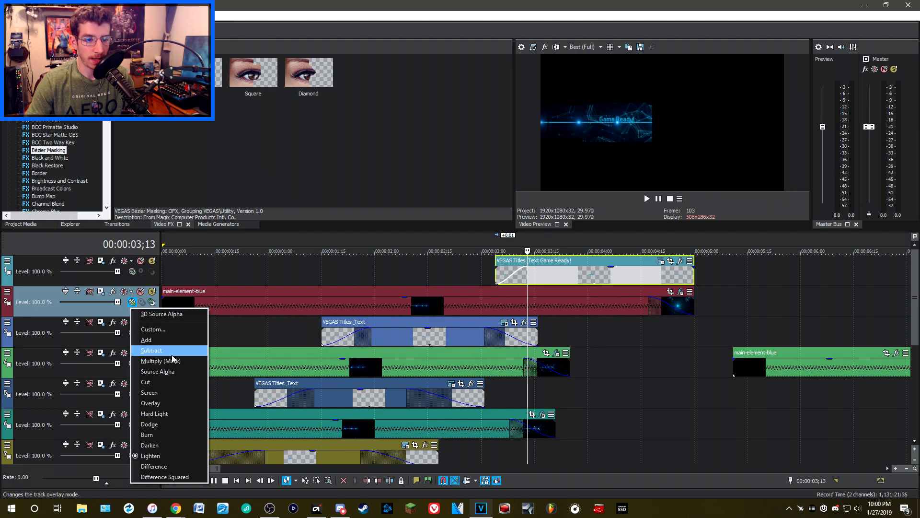
{"action": "left_click", "coordinate": [168, 370]}
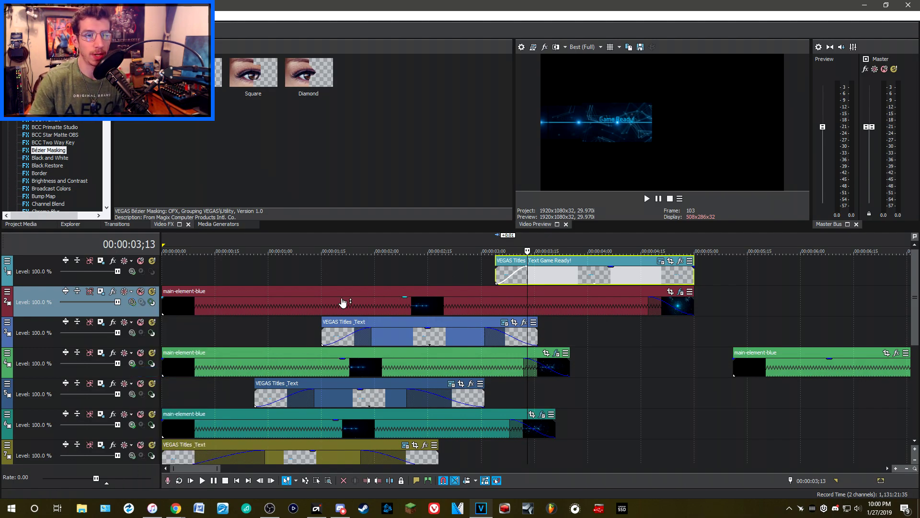
{"action": "left_click", "coordinate": [132, 302]}
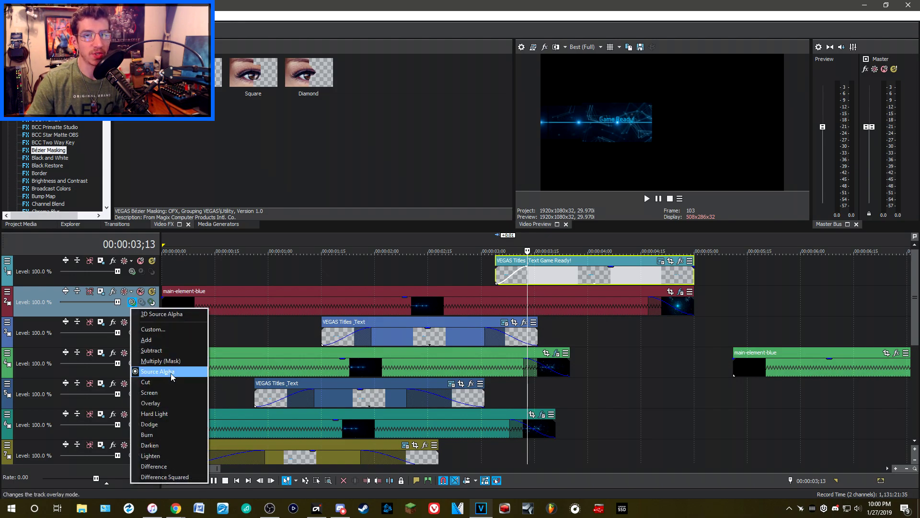
{"action": "left_click", "coordinate": [255, 274]}
{"action": "left_click_drag", "start_coordinate": [254, 274], "coordinate": [436, 286]}
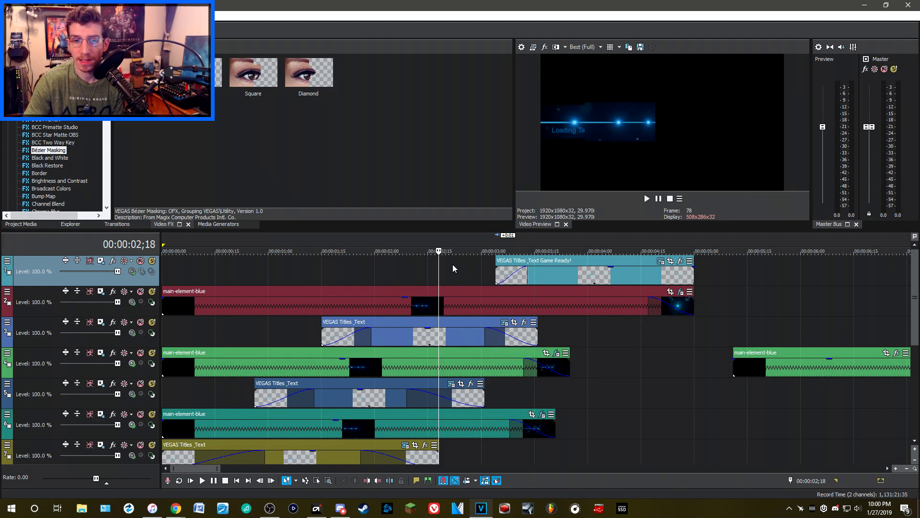
{"action": "left_click_drag", "start_coordinate": [438, 274], "coordinate": [469, 279]}
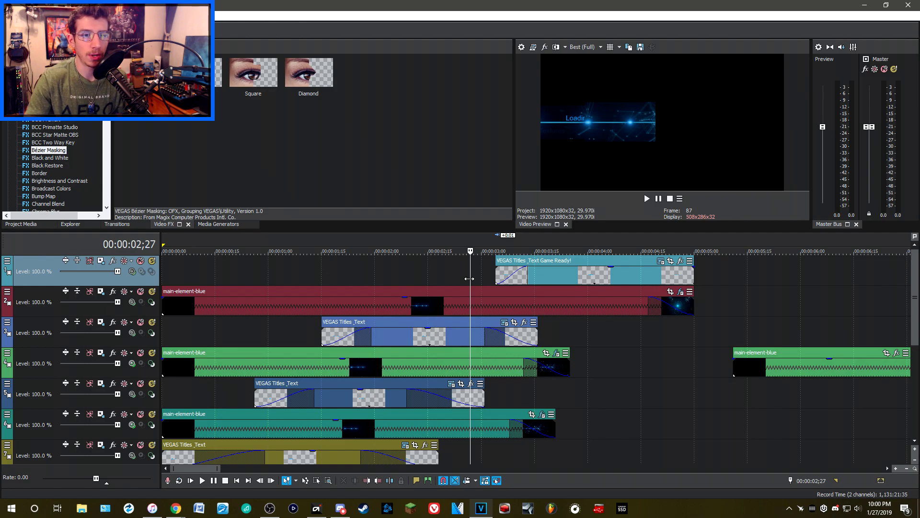
Set that main-element-blue track's compositing mode back to Lighten and preview the Game Ready! title's motion
{"action": "left_click", "coordinate": [132, 302]}
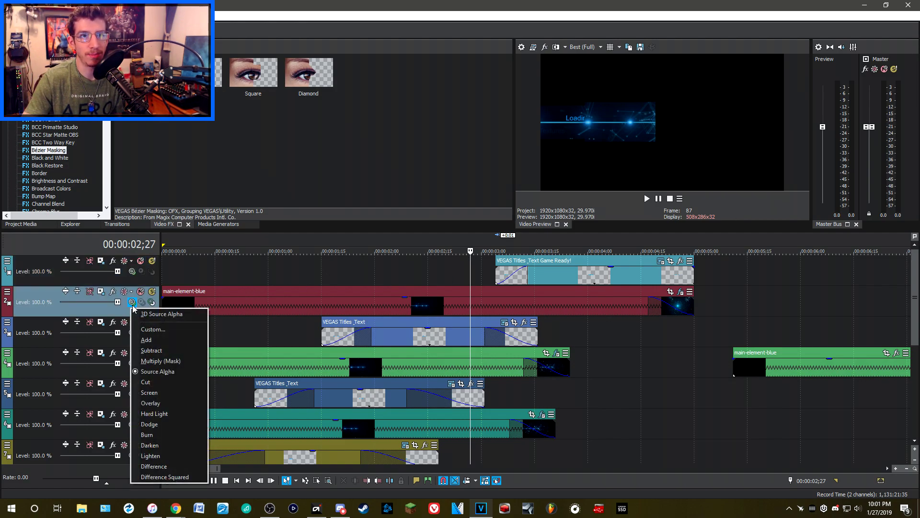
{"action": "left_click", "coordinate": [173, 455]}
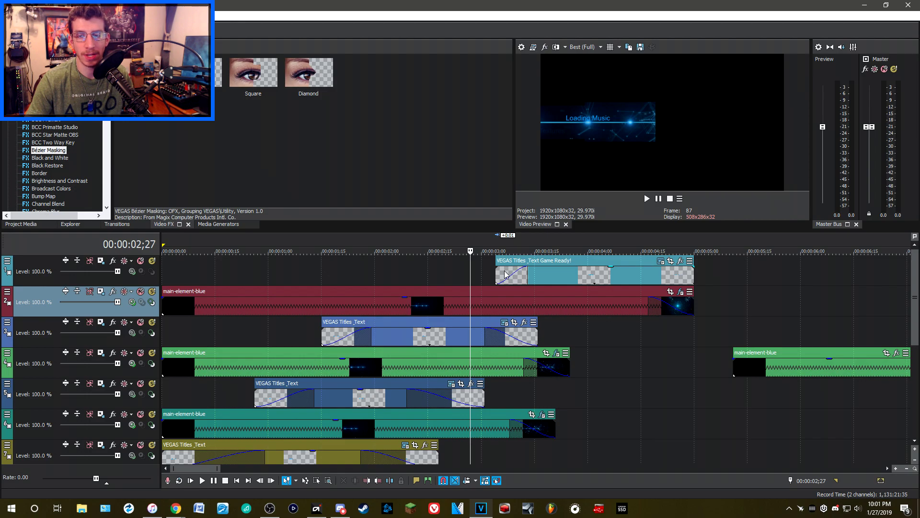
{"action": "left_click_drag", "start_coordinate": [469, 278], "coordinate": [507, 276]}
{"action": "left_click_drag", "start_coordinate": [532, 275], "coordinate": [643, 274]}
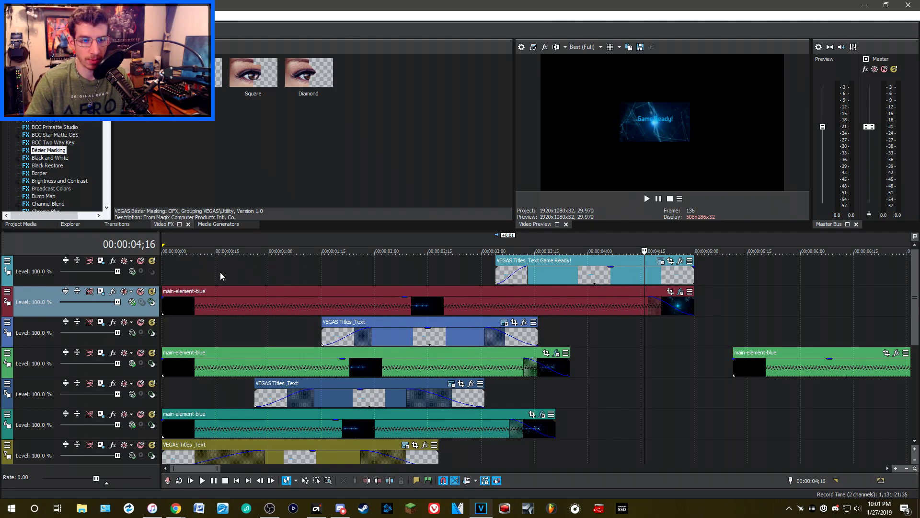
Examine the spare unmasked main-element-blue event and compare it with the composited loading titles from the timeline start
{"action": "left_click", "coordinate": [780, 353]}
{"action": "key", "text": "space"}
{"action": "left_click_drag", "start_coordinate": [915, 328], "coordinate": [664, 326]}
{"action": "scroll", "coordinate": [613, 251], "scroll_direction": "down", "scroll_amount": 2}
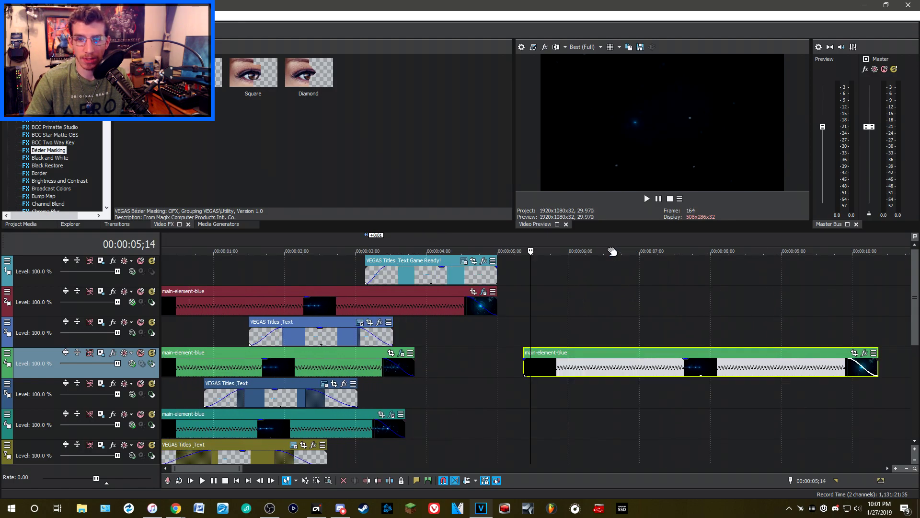
{"action": "left_click", "coordinate": [253, 272]}
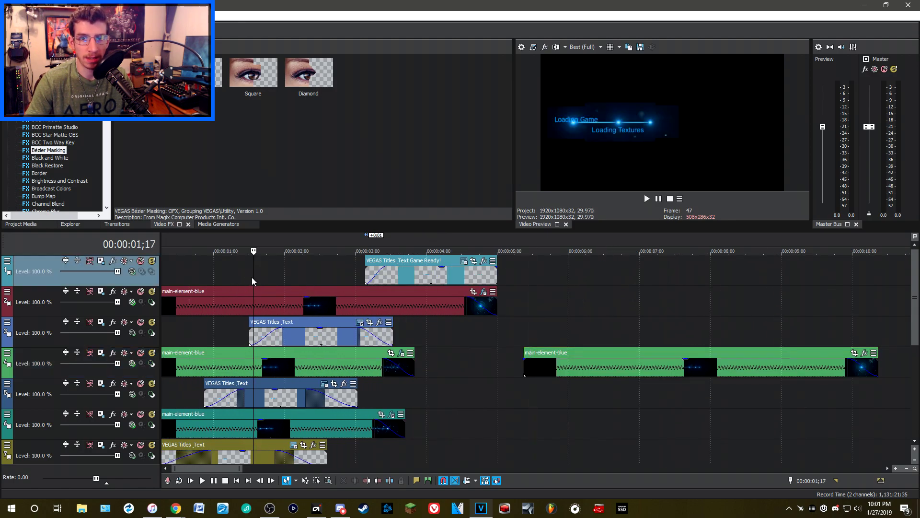
{"action": "left_click_drag", "start_coordinate": [252, 277], "coordinate": [342, 275]}
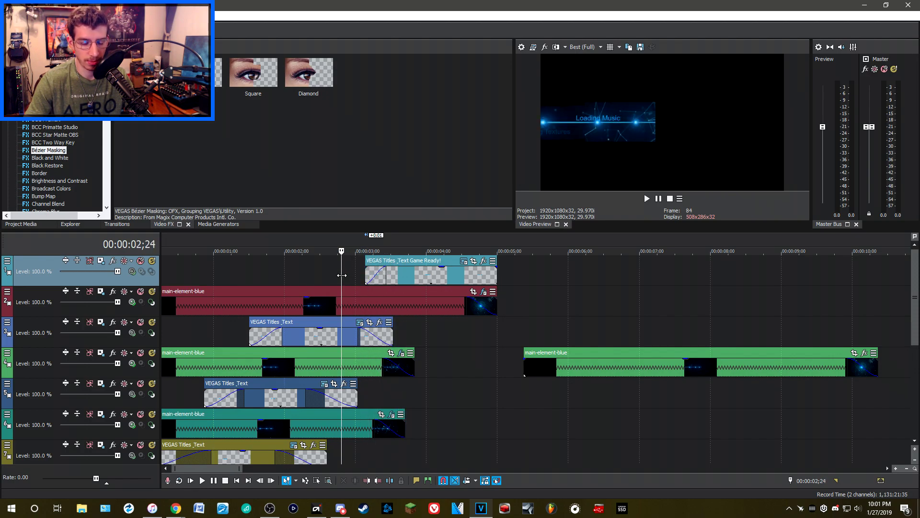
{"action": "key", "text": "Home"}
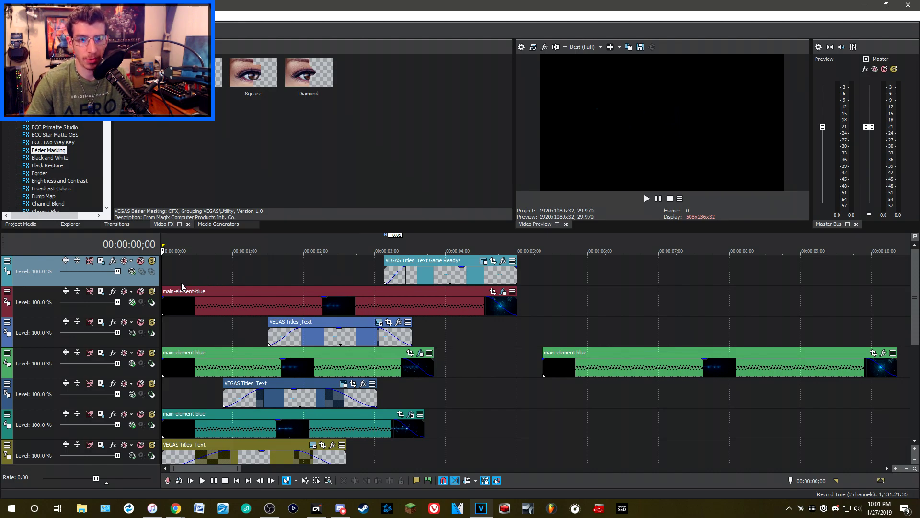
{"action": "left_click_drag", "start_coordinate": [183, 272], "coordinate": [223, 273]}
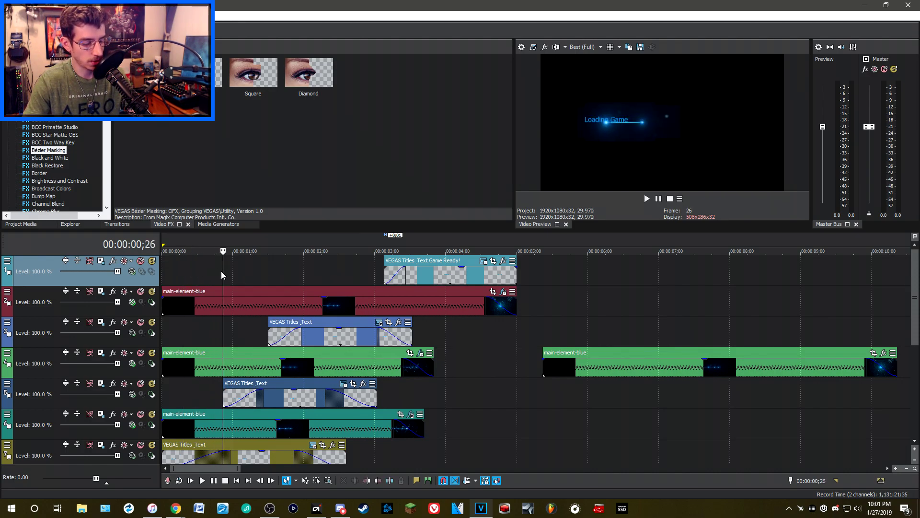
Insert a new video track at the top and move the spare main-element-blue event onto it, starting at 00:00:00;00
{"action": "key", "text": "ctrl+shift+q"}
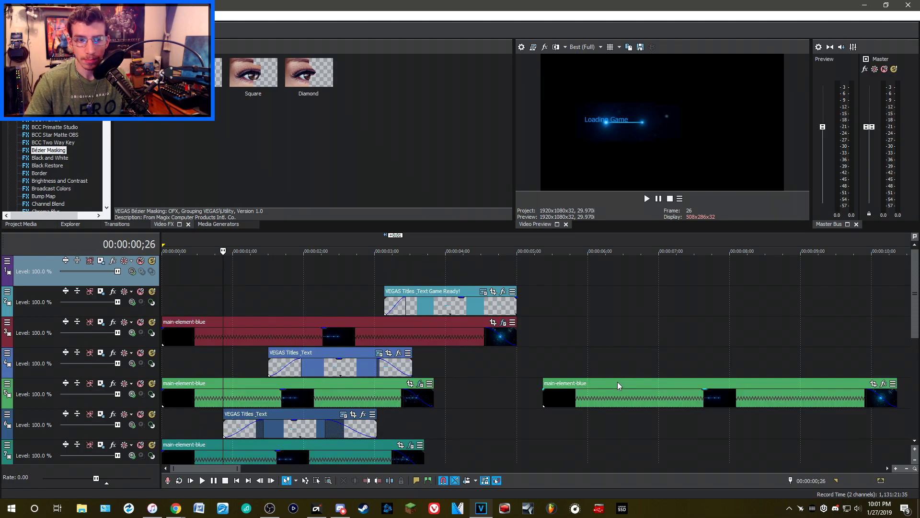
{"action": "left_click", "coordinate": [131, 271]}
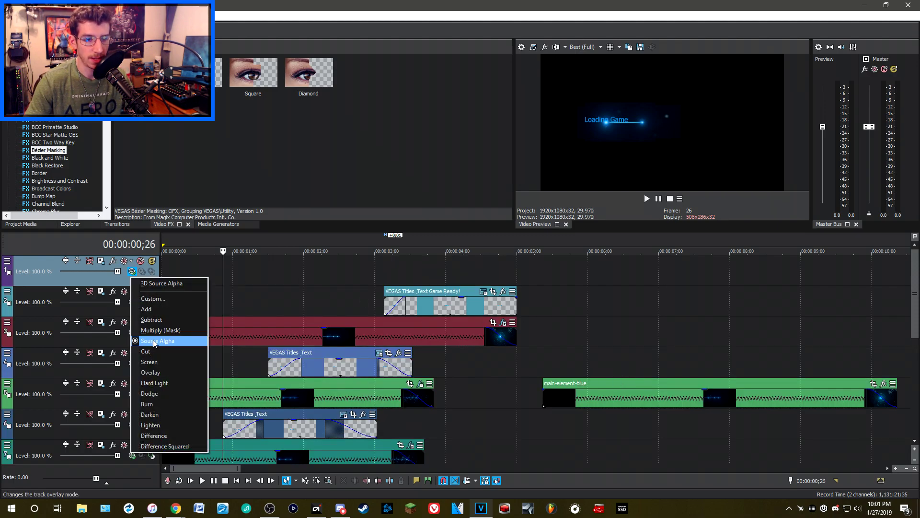
{"action": "left_click", "coordinate": [473, 277]}
{"action": "left_click", "coordinate": [472, 277]}
{"action": "left_click_drag", "start_coordinate": [634, 392], "coordinate": [338, 272]}
{"action": "left_click_drag", "start_coordinate": [245, 279], "coordinate": [292, 307]}
{"action": "left_click", "coordinate": [221, 301]}
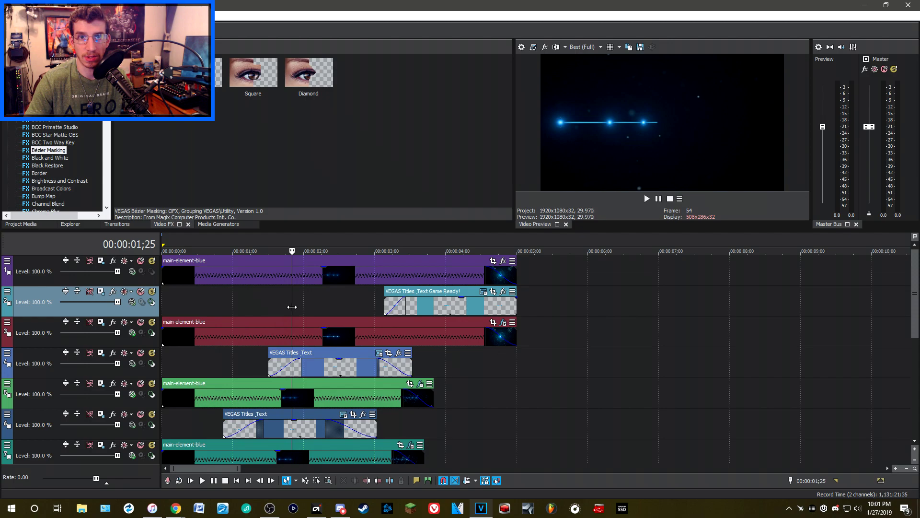
Set the compositing mode of the topmost main-element-blue track to Lighten
{"action": "left_click", "coordinate": [128, 283]}
{"action": "left_click", "coordinate": [132, 272]}
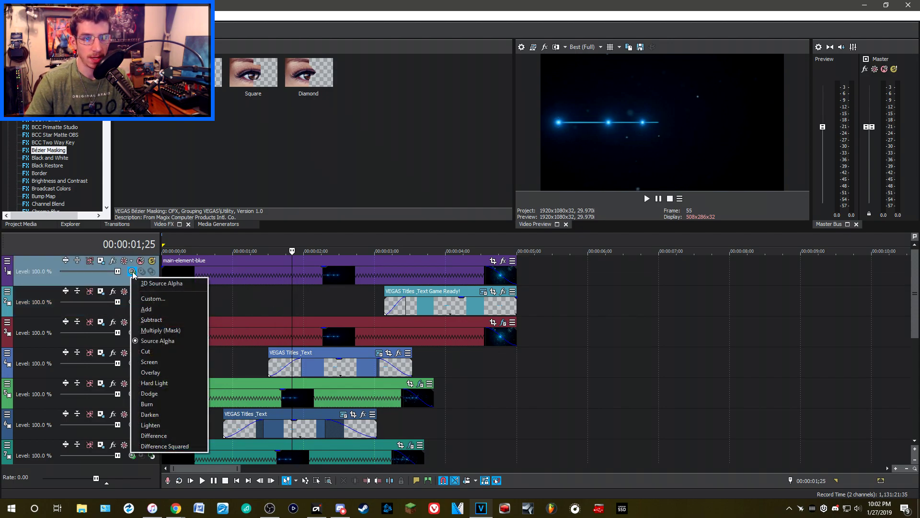
{"action": "left_click", "coordinate": [154, 425]}
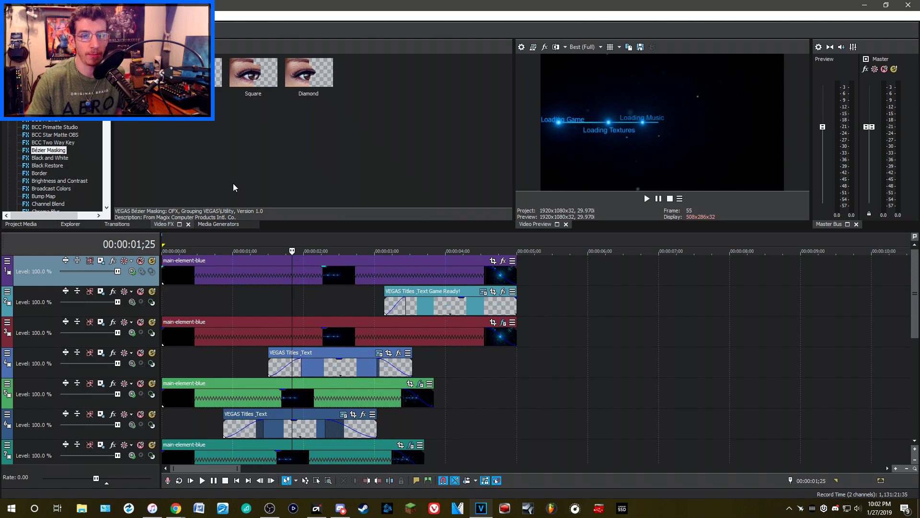
Set the compositing mode of the Game Ready! title track and the three loading title tracks to Lighten
{"action": "left_click", "coordinate": [150, 364]}
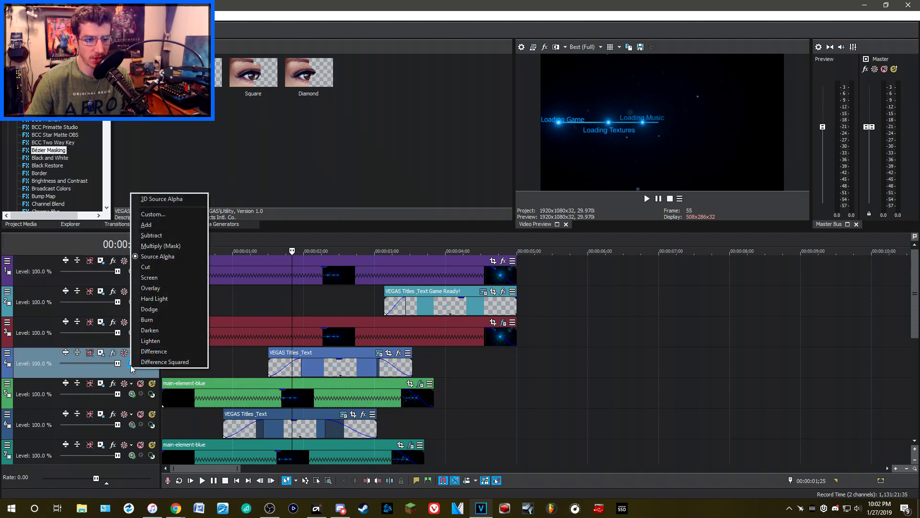
{"action": "left_click", "coordinate": [153, 341]}
{"action": "mouse_move", "coordinate": [298, 303]}
{"action": "left_mouse_down"}
{"action": "mouse_move", "coordinate": [361, 304]}
{"action": "mouse_move", "coordinate": [281, 302]}
{"action": "left_mouse_up"}
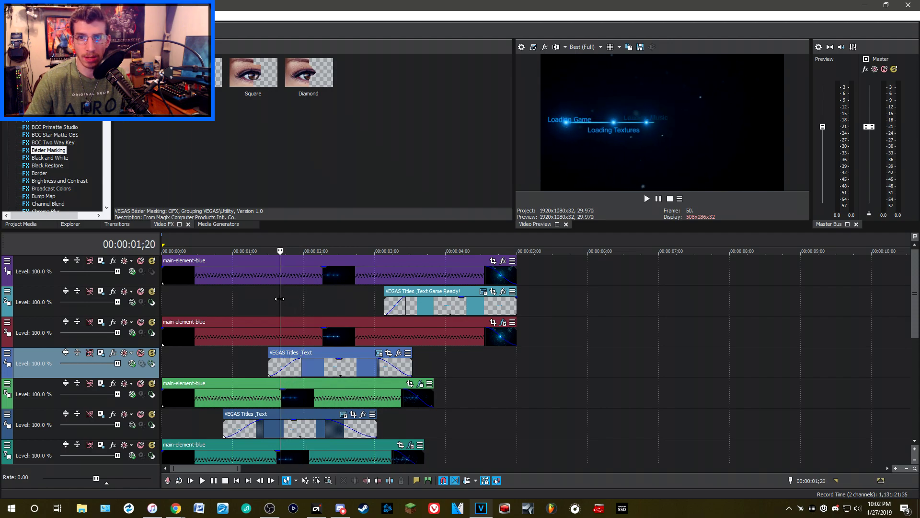
{"action": "left_click", "coordinate": [132, 302]}
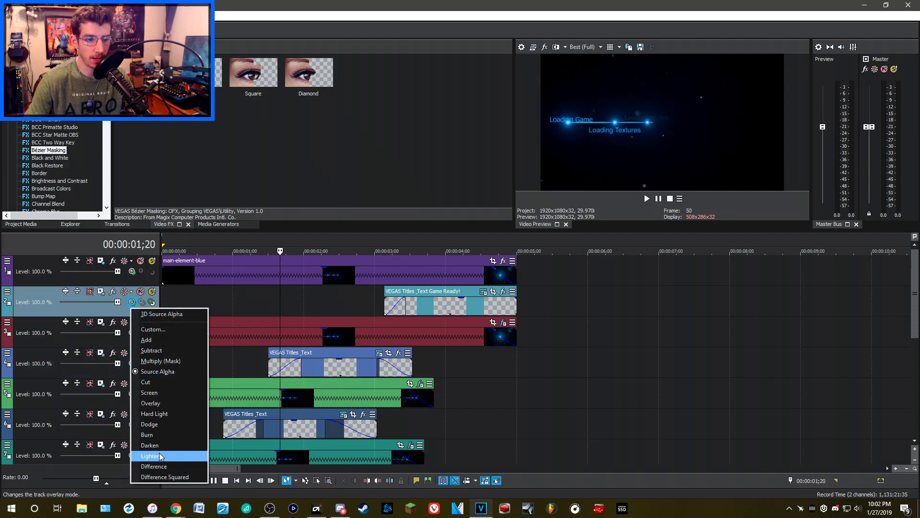
{"action": "left_click", "coordinate": [163, 455]}
{"action": "scroll", "coordinate": [216, 370], "scroll_direction": "down", "scroll_amount": 2}
{"action": "left_click", "coordinate": [154, 363]}
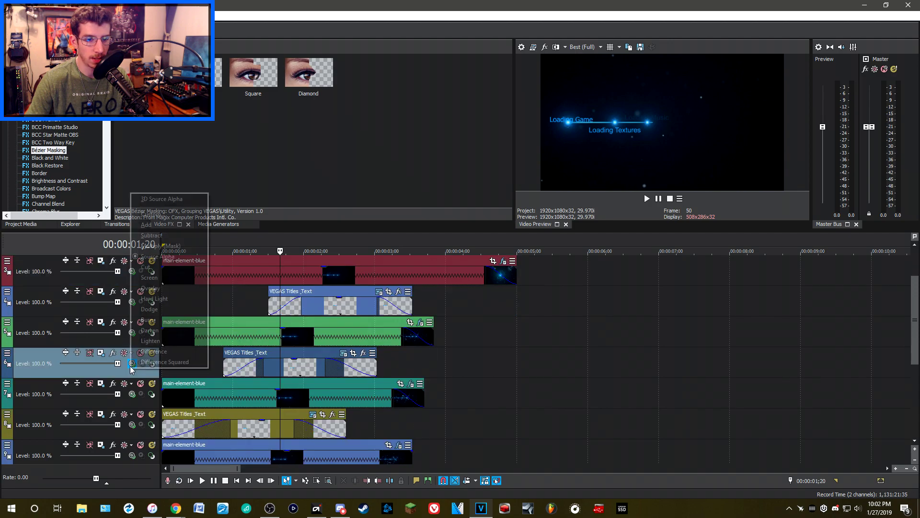
{"action": "left_click", "coordinate": [171, 339]}
{"action": "left_click", "coordinate": [142, 419]}
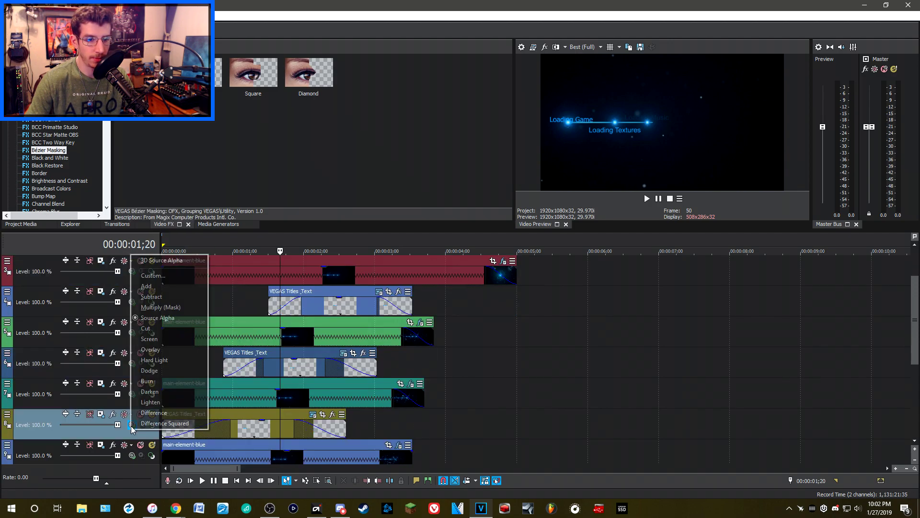
{"action": "left_click", "coordinate": [145, 406]}
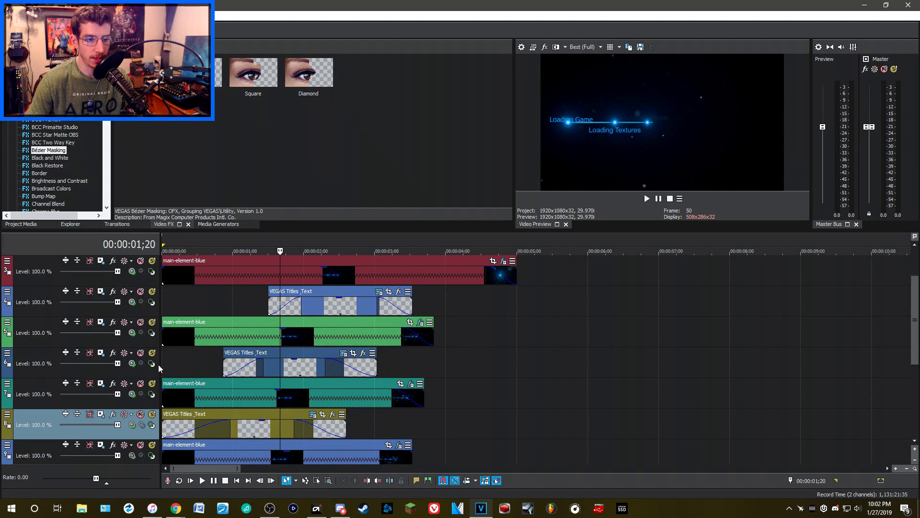
Check the compositing modes of the title tracks and preview how the loading titles and Game Ready! title blend with the clip
{"action": "left_click", "coordinate": [132, 364]}
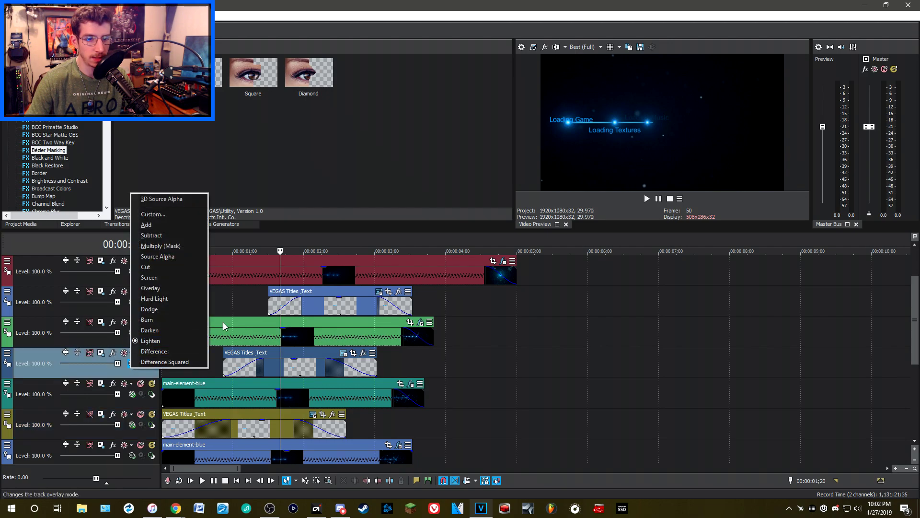
{"action": "left_click", "coordinate": [246, 299]}
{"action": "left_click", "coordinate": [245, 299]}
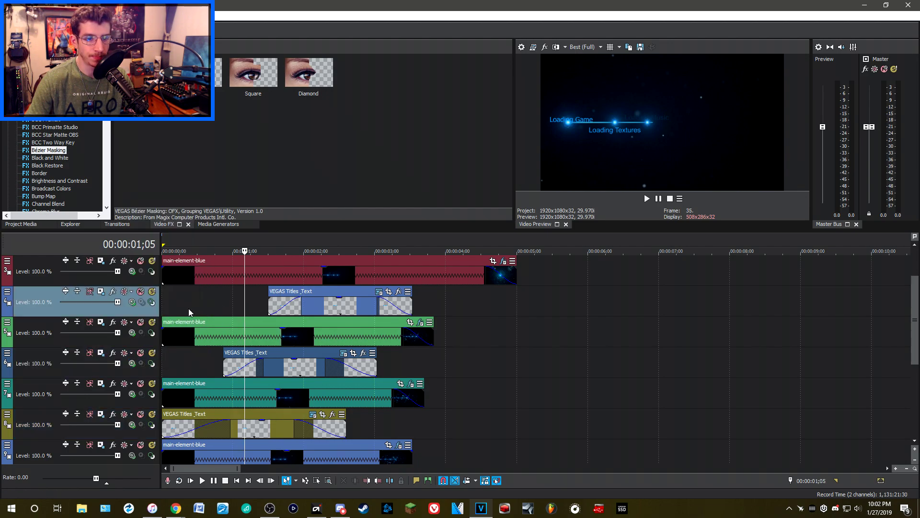
{"action": "left_click", "coordinate": [134, 305]}
{"action": "left_click", "coordinate": [220, 296]}
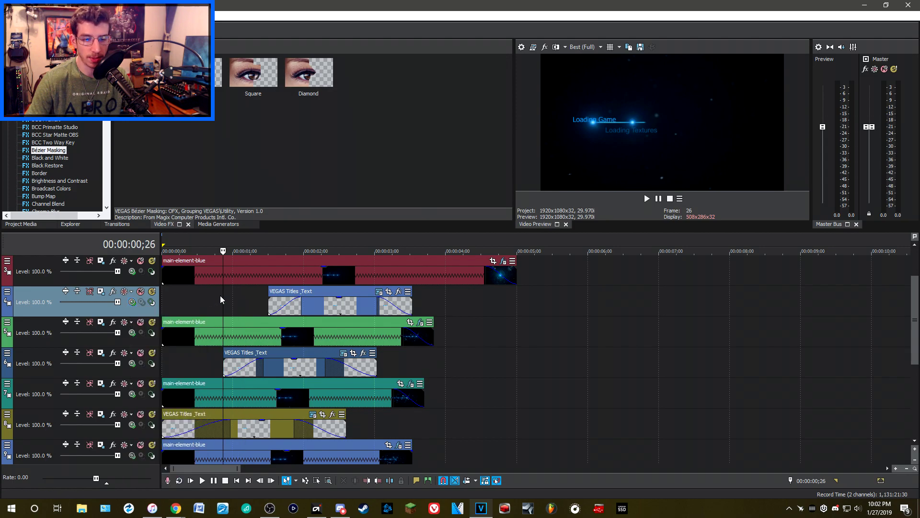
{"action": "scroll", "coordinate": [220, 296], "scroll_direction": "up", "scroll_amount": 2}
{"action": "left_click", "coordinate": [420, 310]}
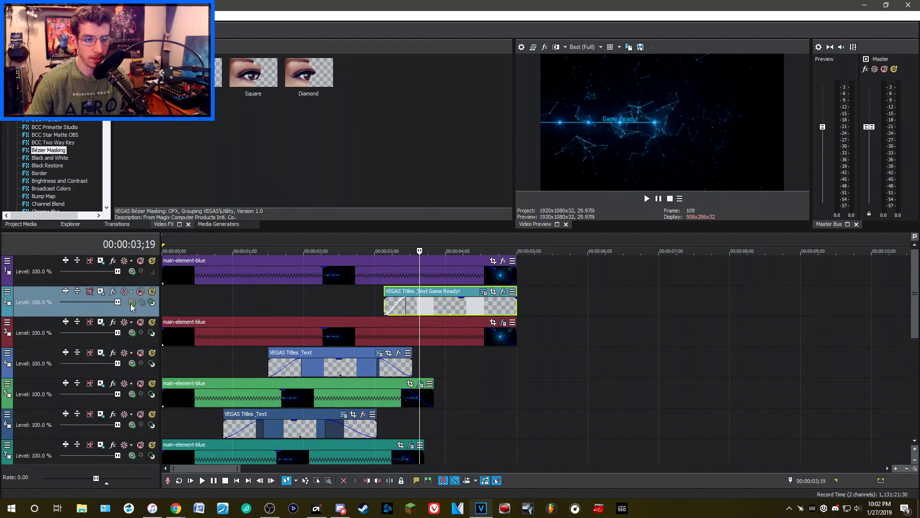
{"action": "left_click", "coordinate": [133, 303]}
{"action": "left_click", "coordinate": [261, 293]}
{"action": "left_click", "coordinate": [304, 298]}
{"action": "left_click_drag", "start_coordinate": [305, 298], "coordinate": [494, 293]}
Apply the Flash transition to the ends of the Game Ready! title and the two longest main-element-blue events, and play the ending
{"action": "left_click", "coordinate": [117, 223]}
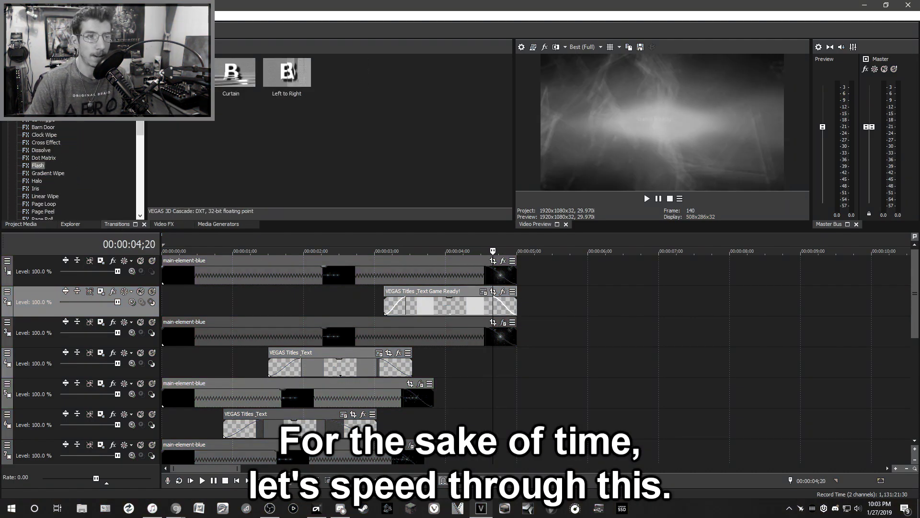
{"action": "left_click_drag", "start_coordinate": [38, 165], "coordinate": [503, 306]}
{"action": "left_click", "coordinate": [537, 21]}
{"action": "left_click", "coordinate": [510, 346]}
{"action": "left_click", "coordinate": [496, 343]}
{"action": "left_click", "coordinate": [498, 305]}
{"action": "left_click", "coordinate": [469, 363]}
{"action": "key", "text": "space"}
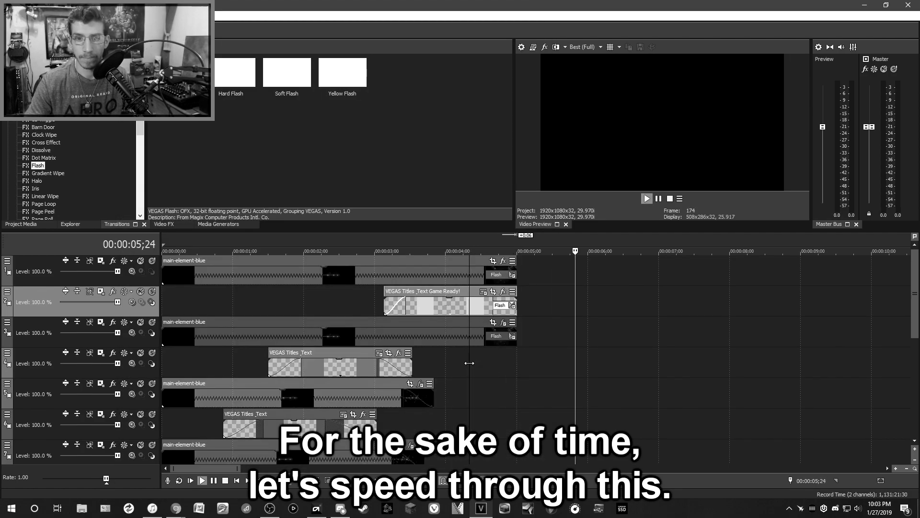
Trim the end of the Game Ready! title by 3 frames and check the ending
{"action": "left_click", "coordinate": [503, 355]}
{"action": "left_click_drag", "start_coordinate": [516, 306], "coordinate": [510, 306]}
{"action": "left_click_drag", "start_coordinate": [501, 339], "coordinate": [523, 336]}
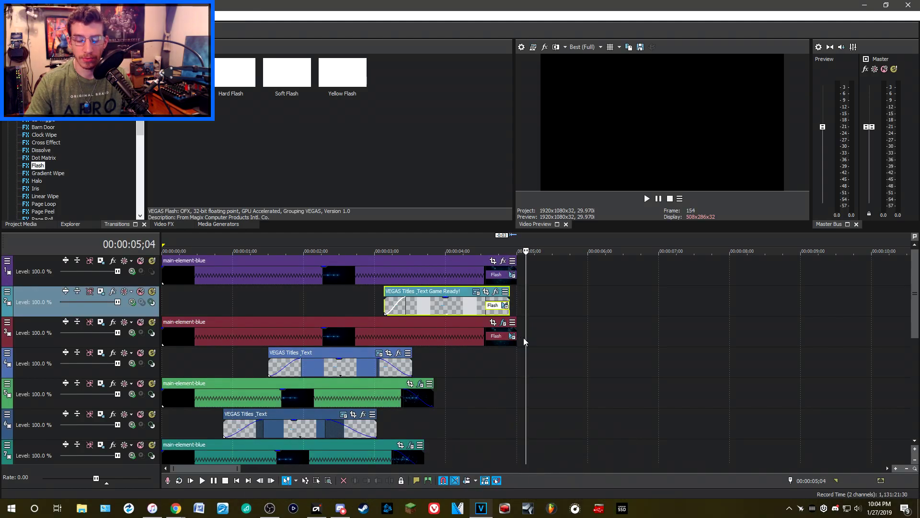
Extend the start of the Game Ready! title 3 frames earlier and review the composited titles from the timeline start
{"action": "key", "text": "Home"}
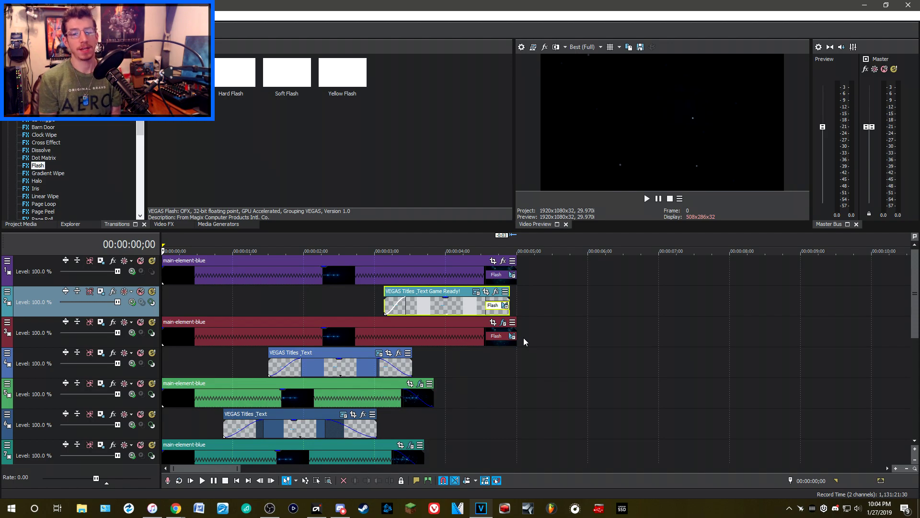
{"action": "left_click", "coordinate": [185, 299]}
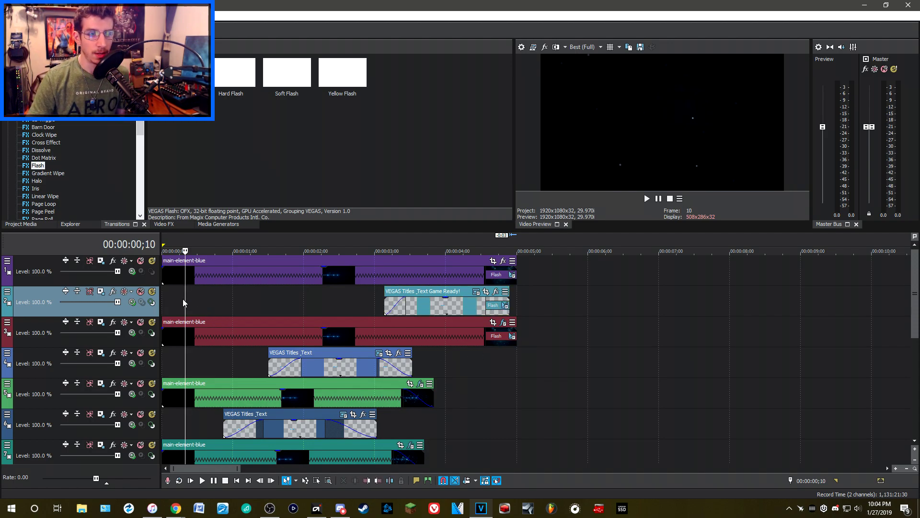
{"action": "left_click_drag", "start_coordinate": [186, 299], "coordinate": [350, 310]}
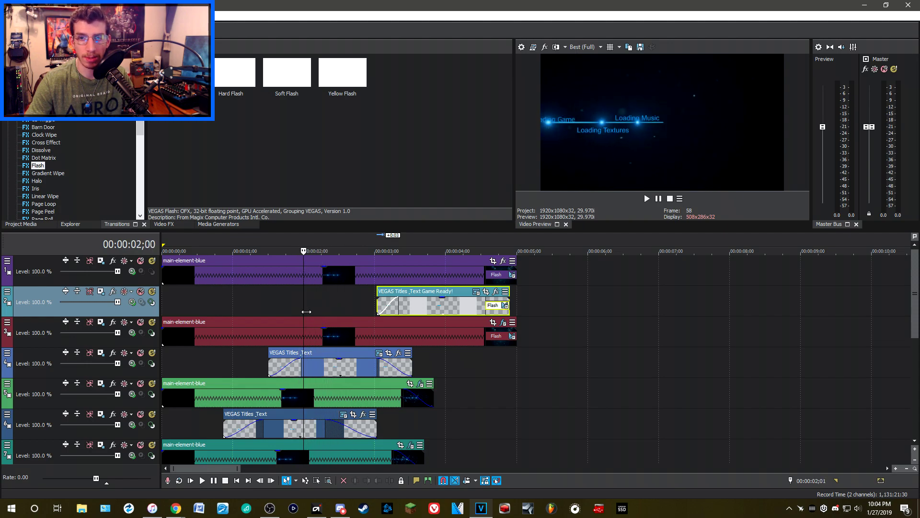
{"action": "left_click_drag", "start_coordinate": [367, 310], "coordinate": [286, 297]}
{"action": "key", "text": "ctrl+Home"}
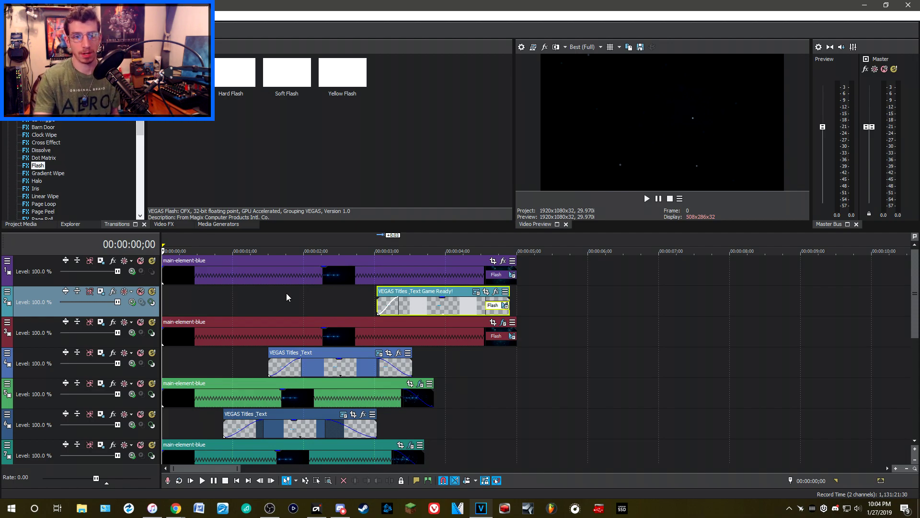
{"action": "scroll", "coordinate": [286, 292], "scroll_direction": "up", "scroll_amount": 2}
{"action": "scroll", "coordinate": [283, 302], "scroll_direction": "down", "scroll_amount": 2}
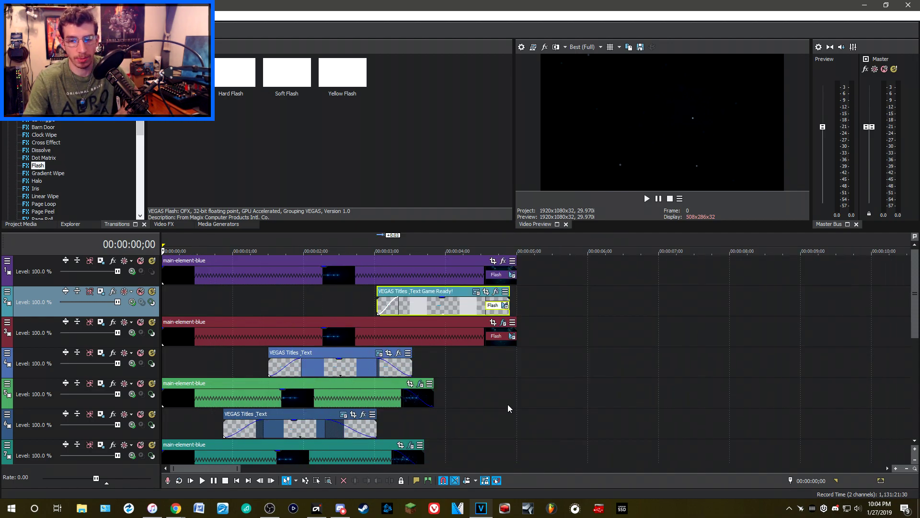